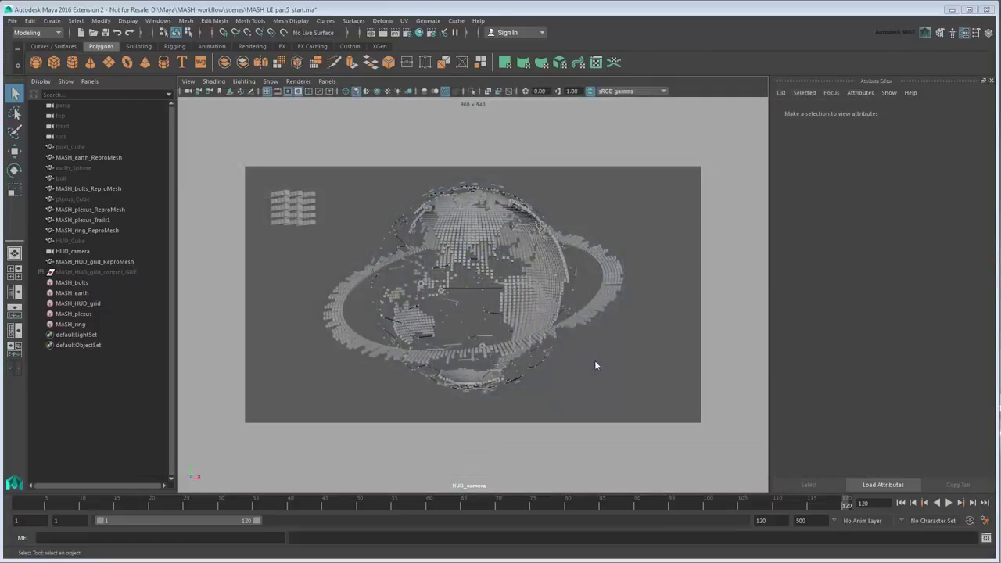
Switch the viewport from the HUD camera to the persp view.
click(326, 82)
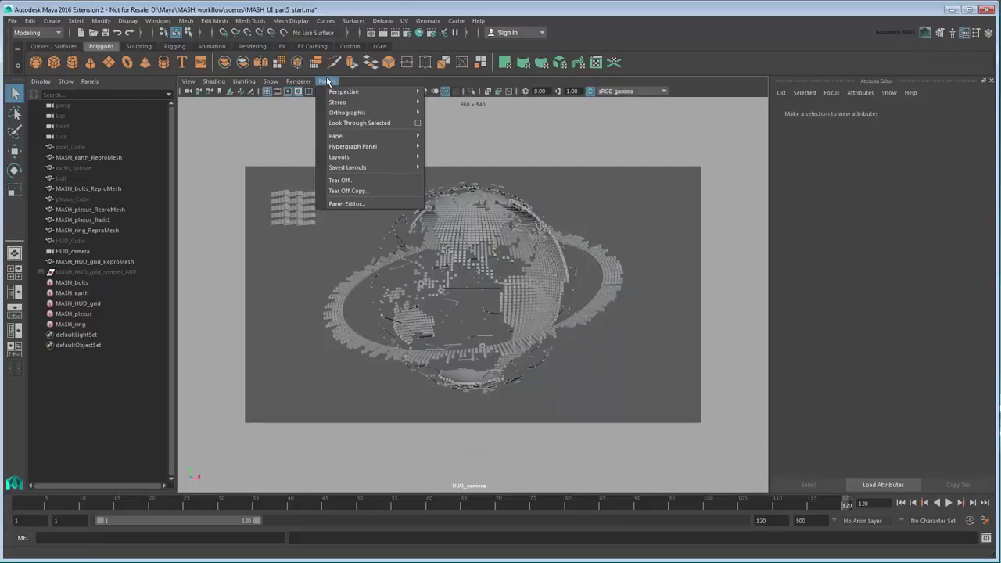
mouse_move(368, 91)
click(457, 102)
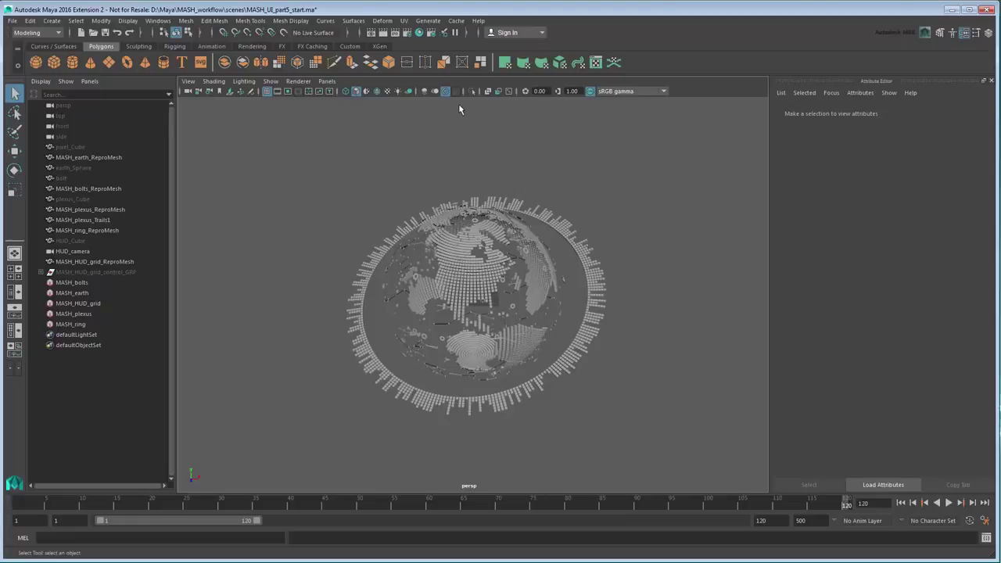
Create a MASH network from HUD_Cube.
click(128, 241)
click(55, 21)
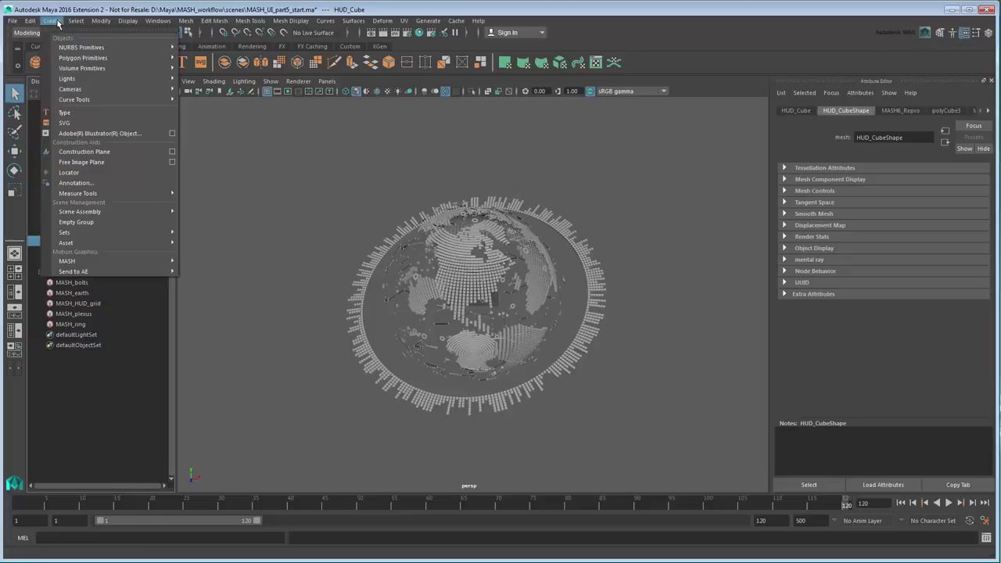
mouse_move(111, 261)
click(259, 270)
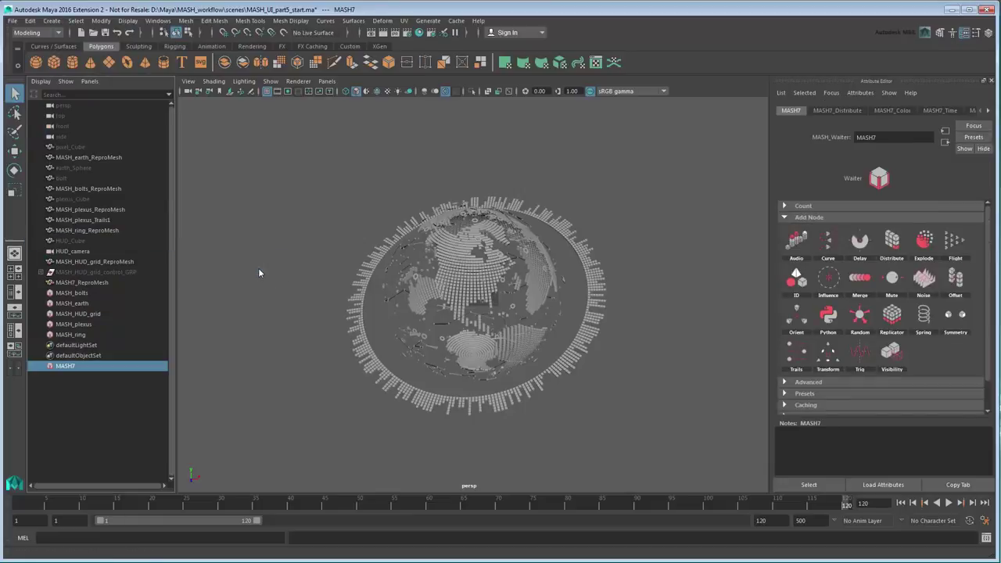
Rename the new MASH network's waiter node to MASH_HUD_audio.
double_click(69, 366)
text(MASH_)
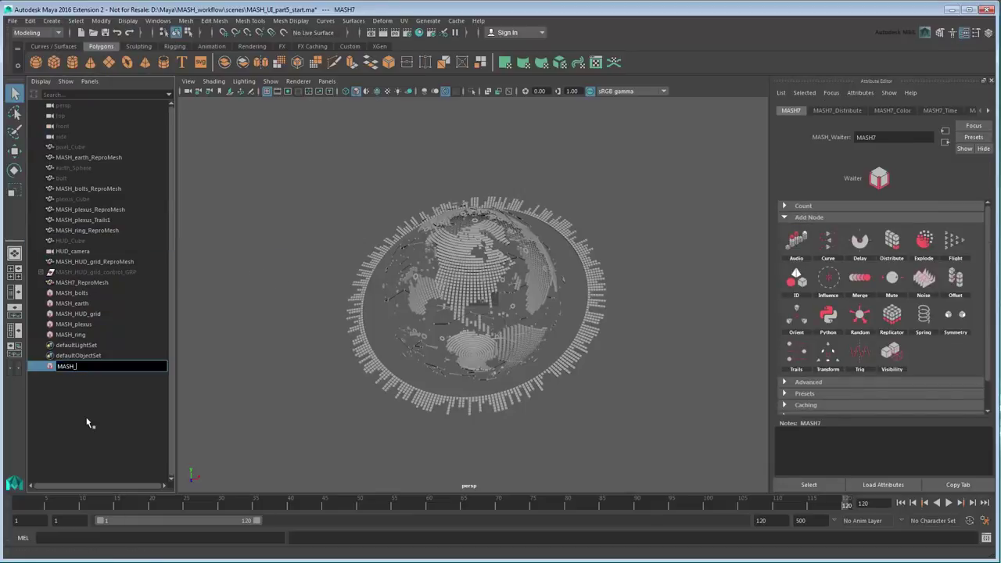
text(HUD_audio)
key(Return)
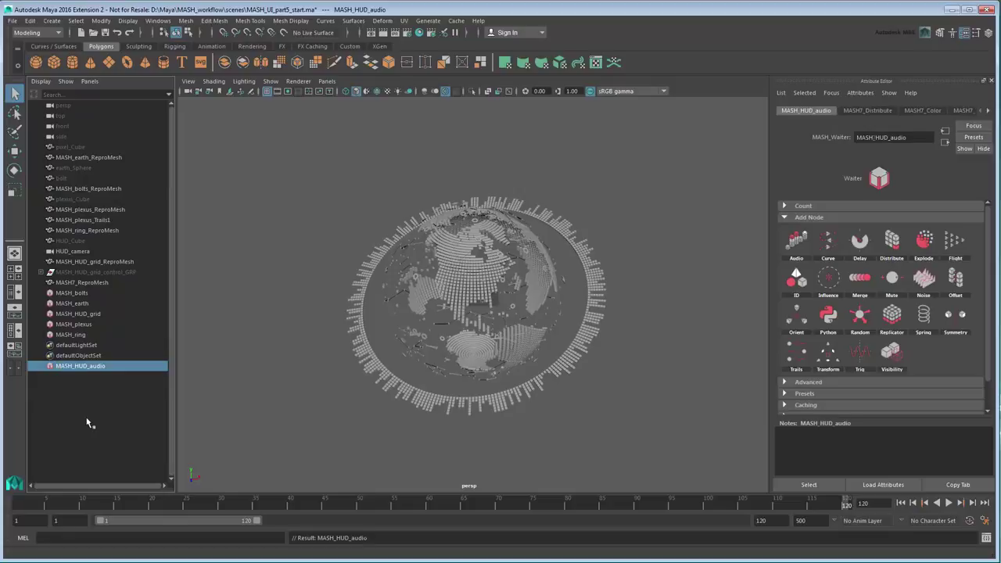
Rename the new network's repro mesh to MASH_HUD_audio_ReproMesh.
double_click(77, 284)
click(77, 284)
key(BackSpace)
text(_HUD_a)
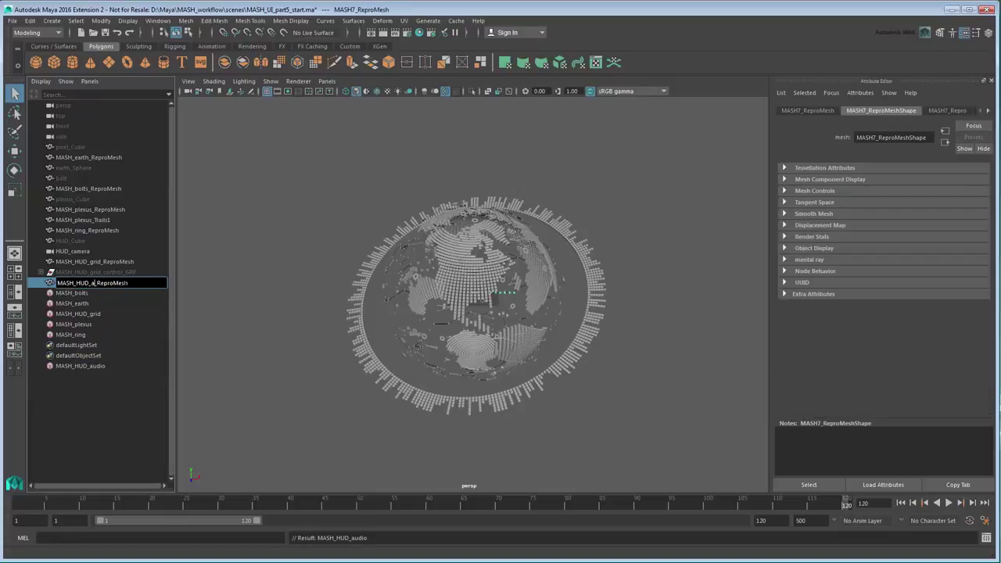
text(udio)
key(Return)
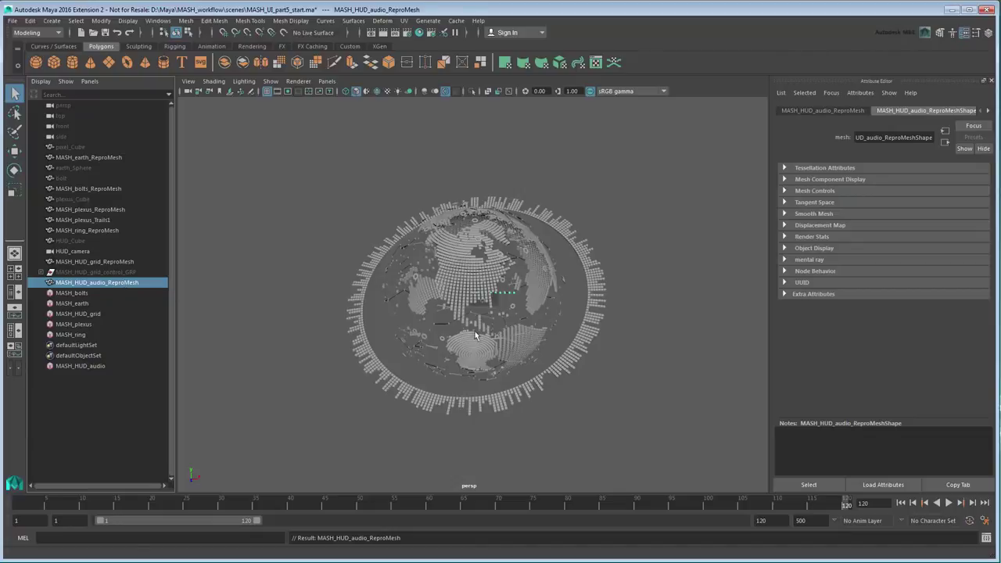
Set Distance X to 5.5 in the linear distribution of the MASH_HUD_audio network.
key(f)
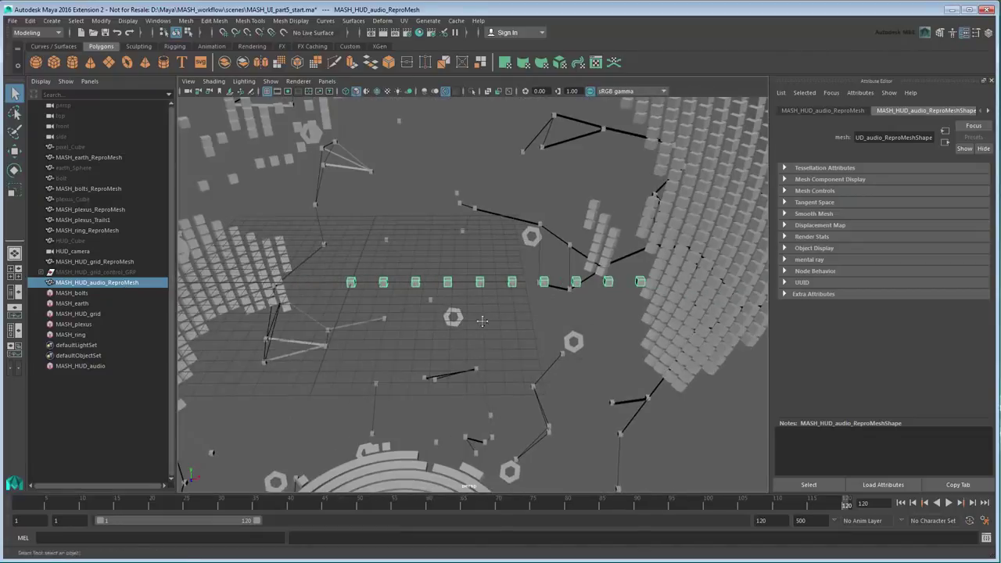
alt+right_drag(483, 322, 510, 326)
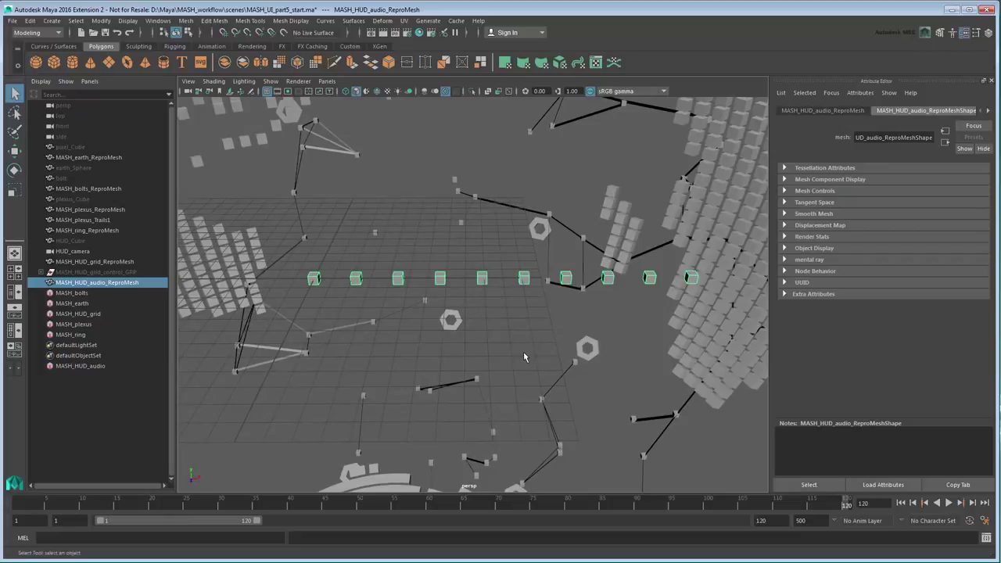
click(100, 366)
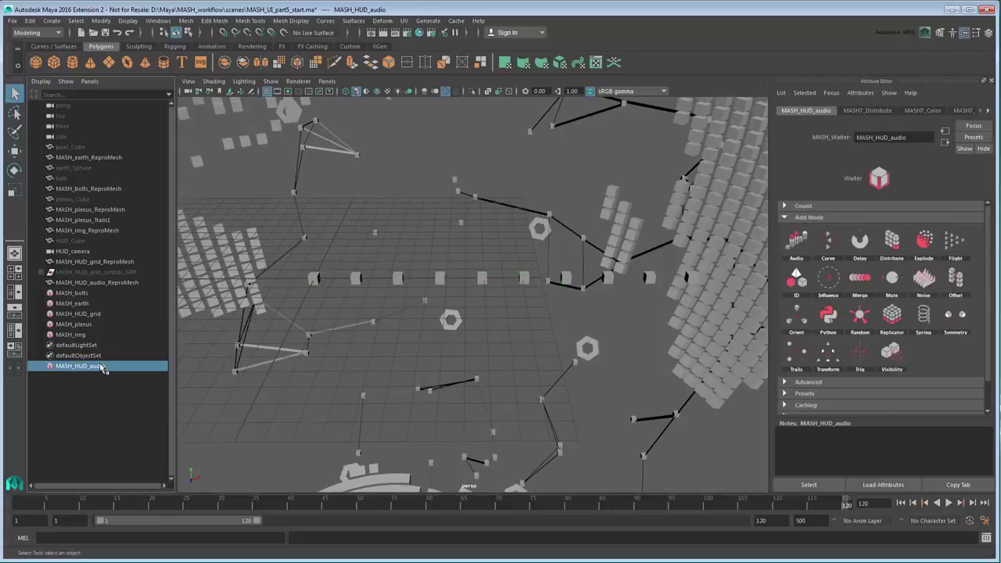
click(867, 111)
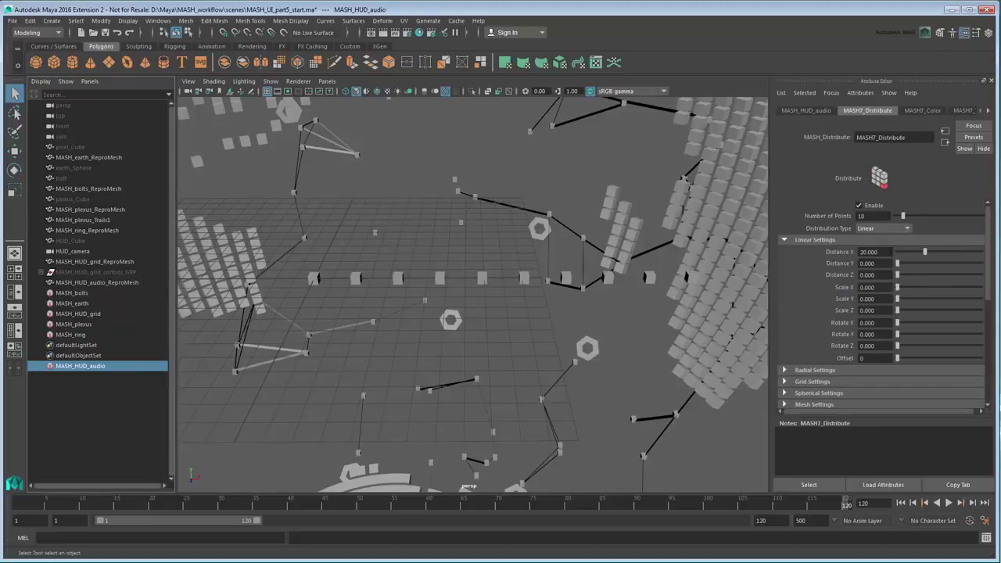
click(864, 252)
text(5.5)
key(Return)
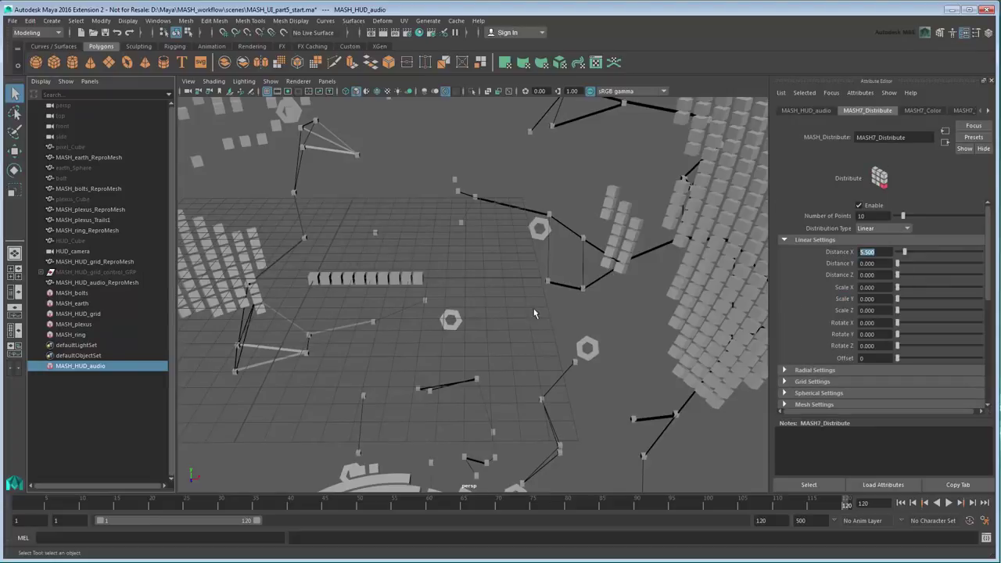
Add an Audio node that drives scale to the MASH_HUD_audio network.
alt+right_drag(533, 308, 507, 310)
alt+middle_drag(507, 309, 544, 349)
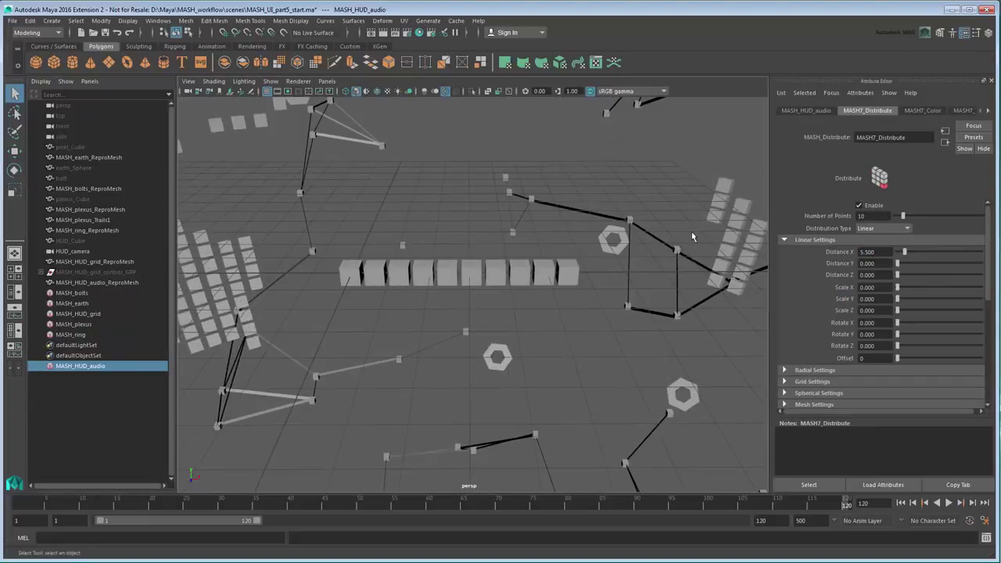
click(806, 111)
click(807, 240)
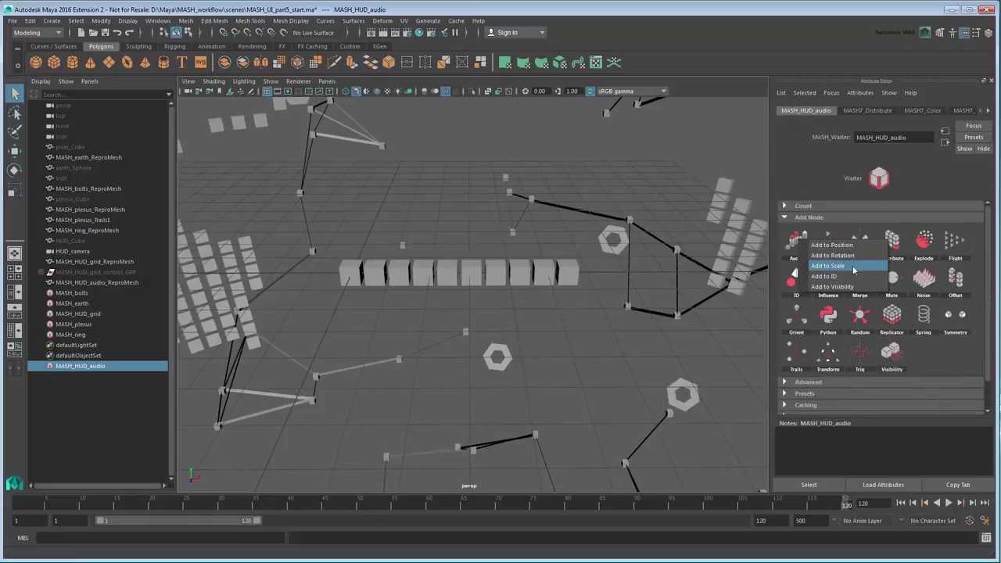
click(854, 270)
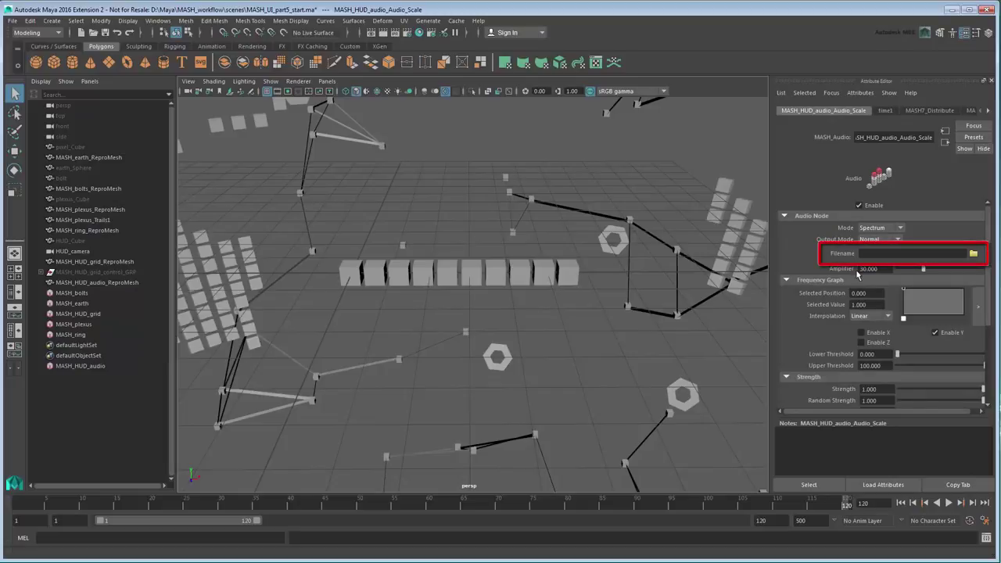
Load audio_sample.wav from the MASH_workflow folder as the Audio node's sound file.
click(974, 254)
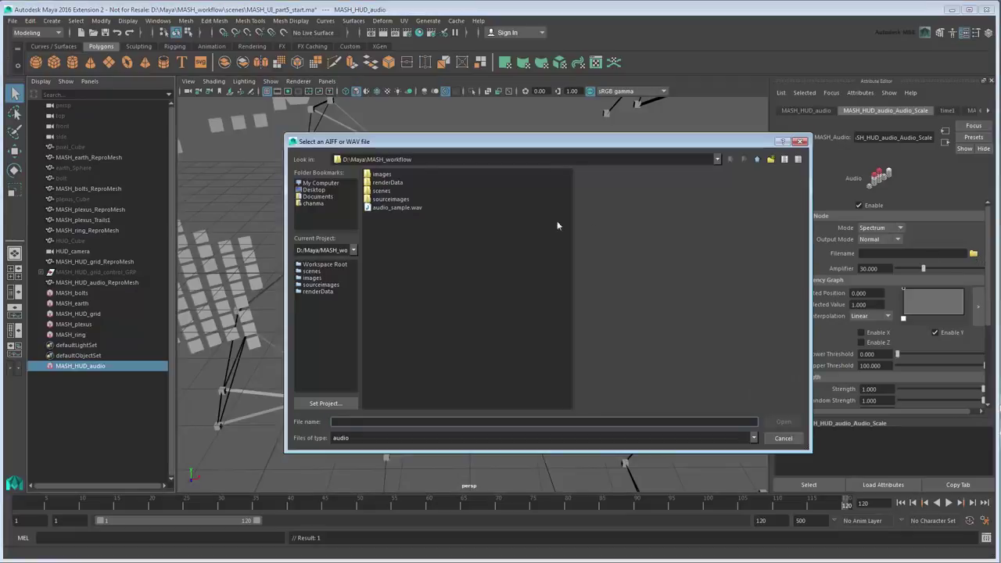
click(402, 207)
click(785, 422)
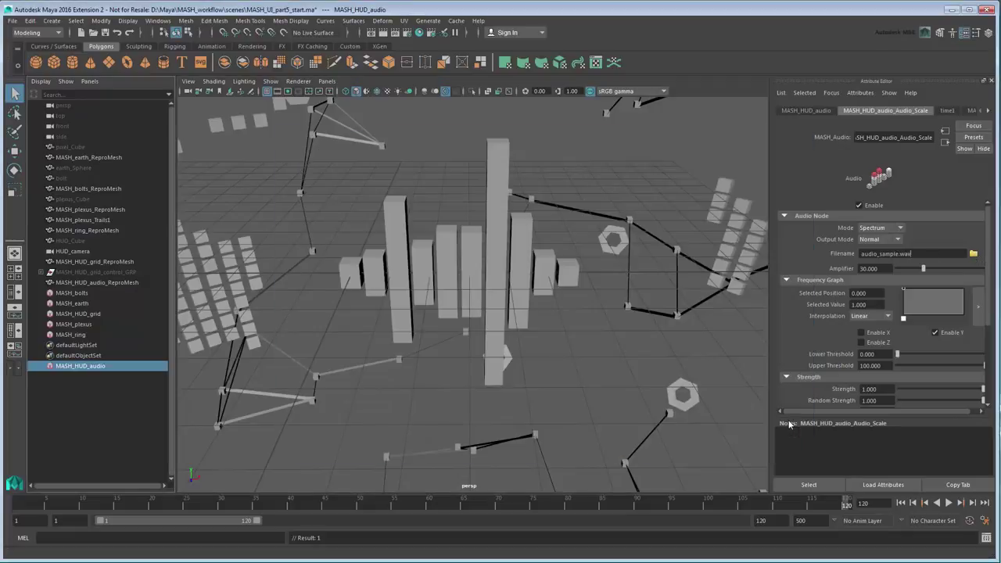
Play the animation from the first frame to check how the bars react to the audio, and stop it.
click(901, 503)
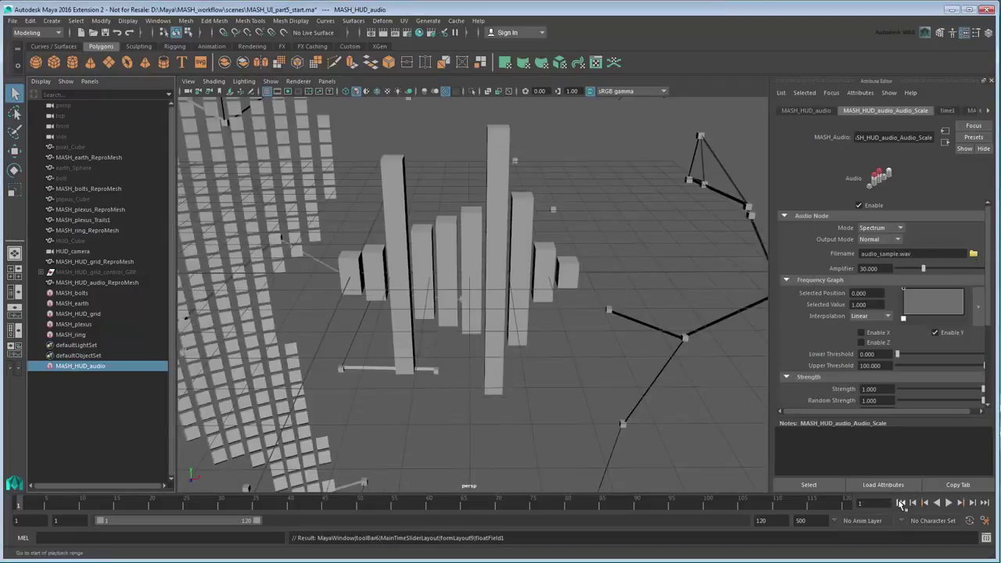
click(949, 503)
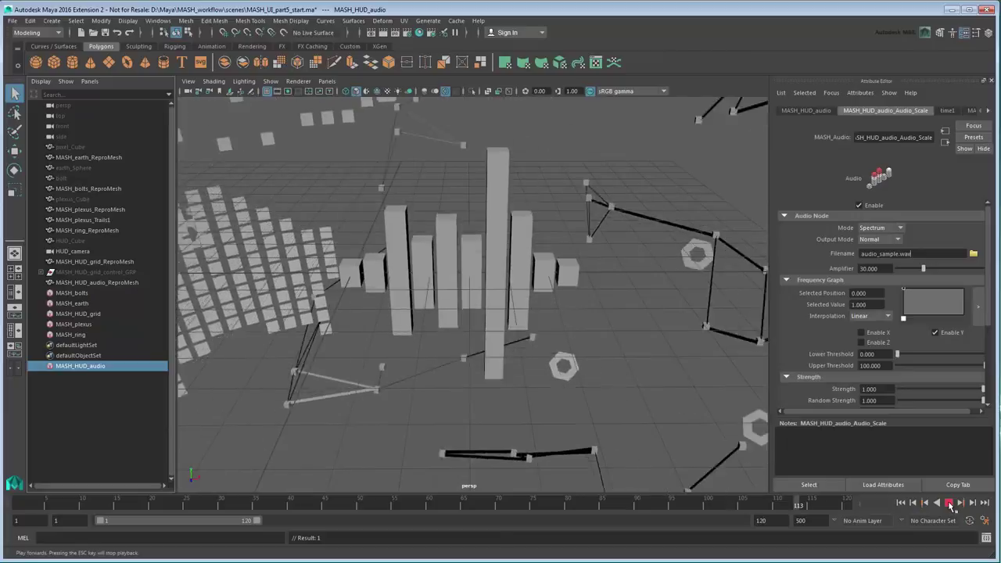
click(949, 503)
Lower the Audio node's Amplifier to about 14.371 and preview the bars' motion in playback.
drag(924, 269, 910, 270)
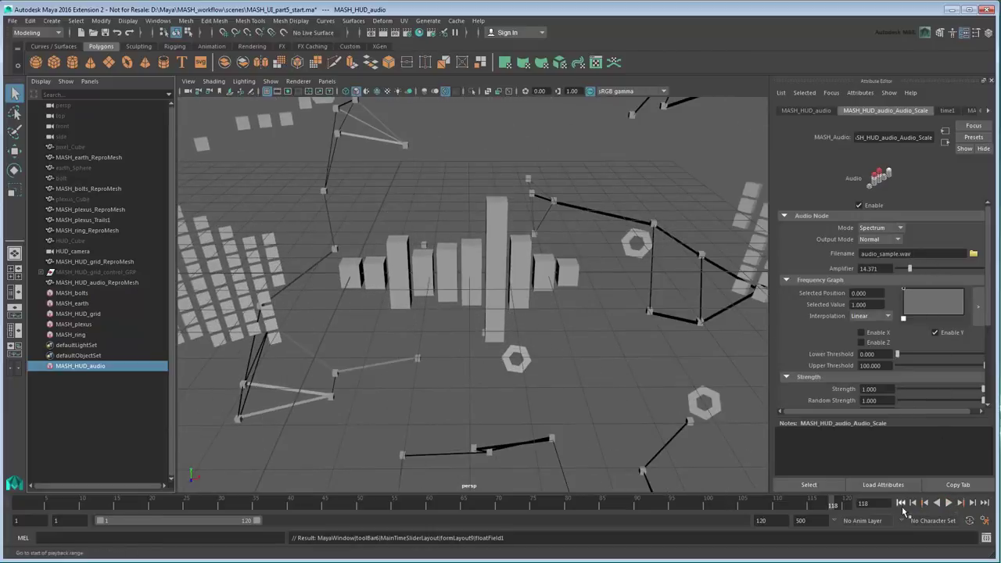
click(949, 503)
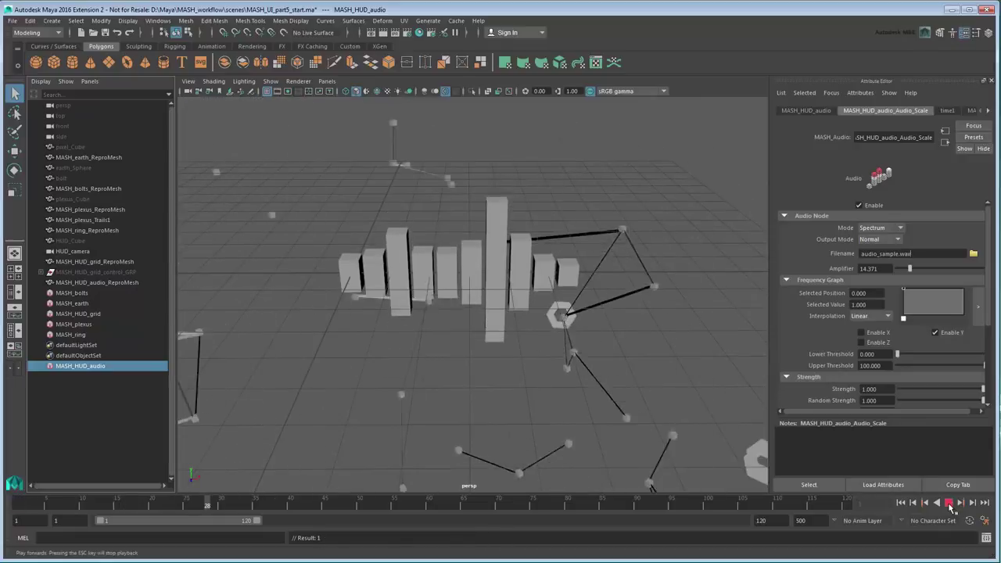
click(949, 503)
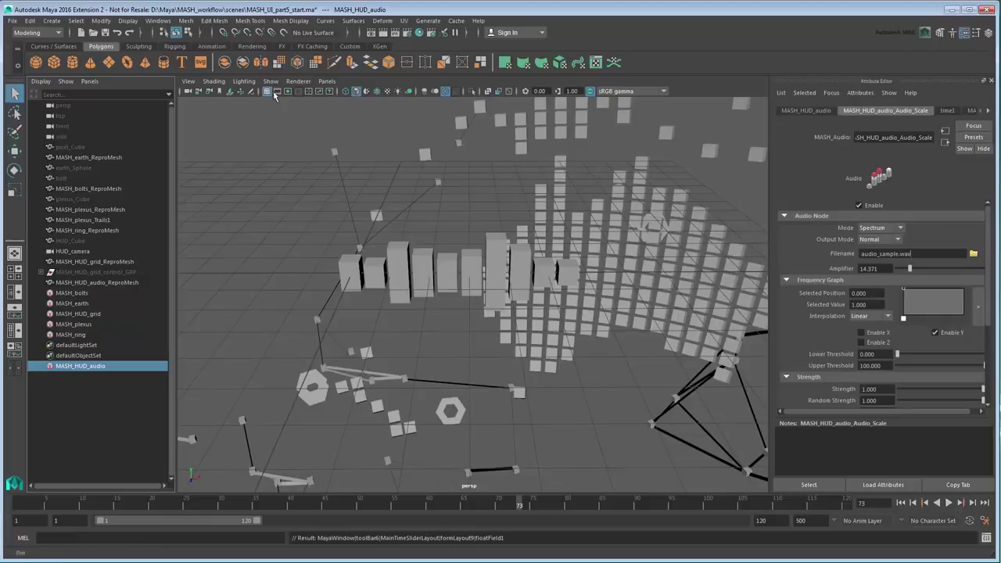
Import audio_sample.wav into the scene as a soundtrack through the Trax Editor.
click(158, 20)
mouse_move(185, 49)
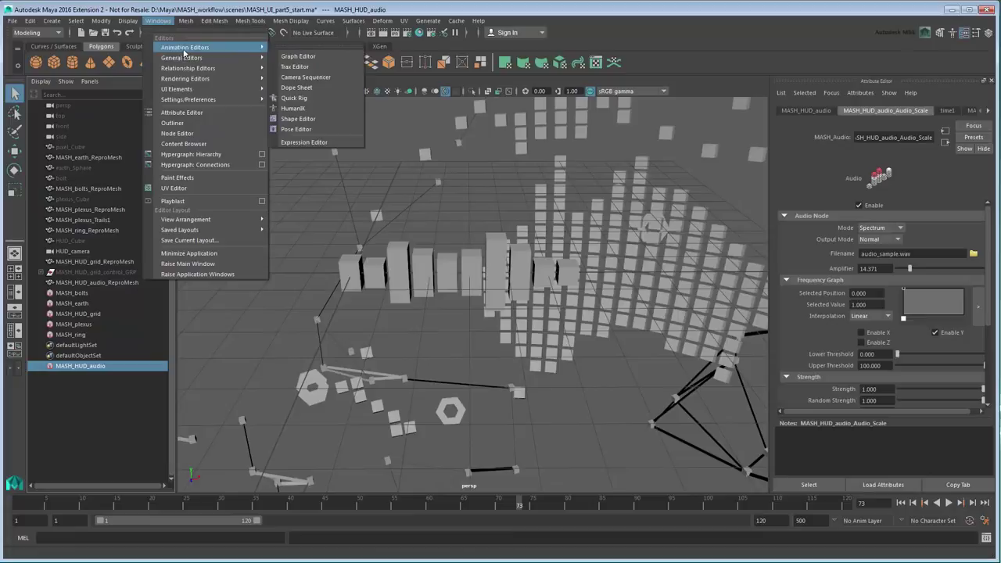
click(332, 67)
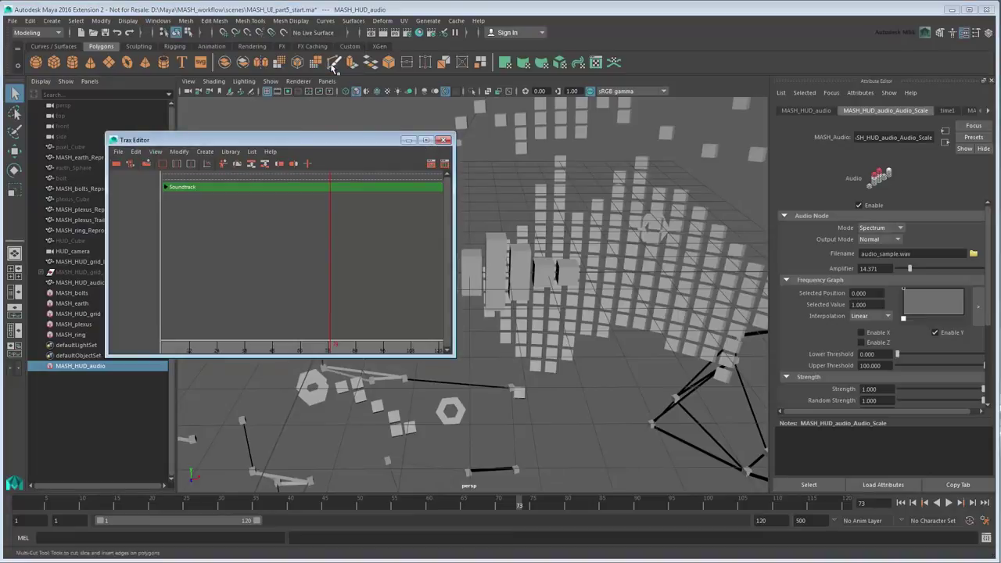
click(118, 152)
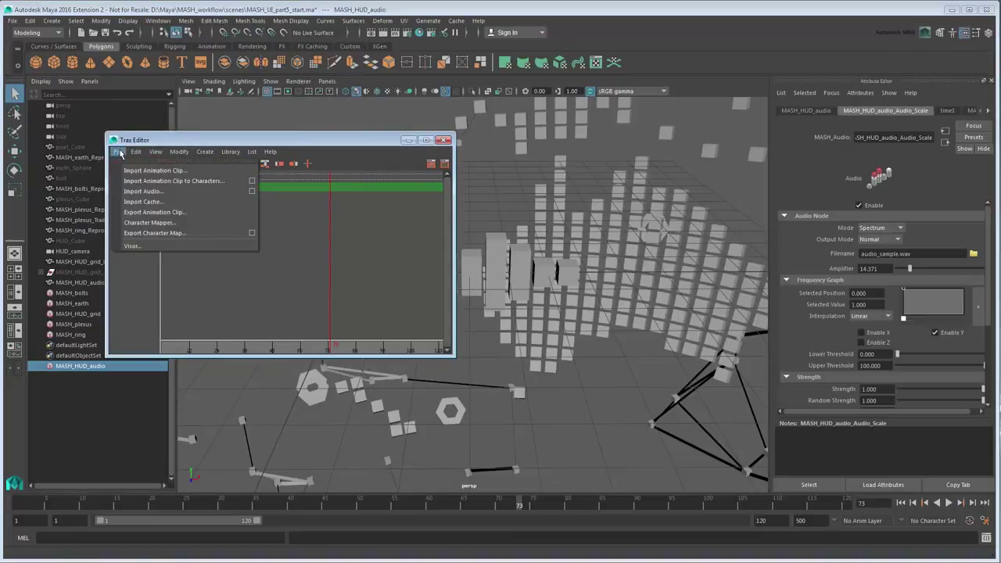
click(177, 192)
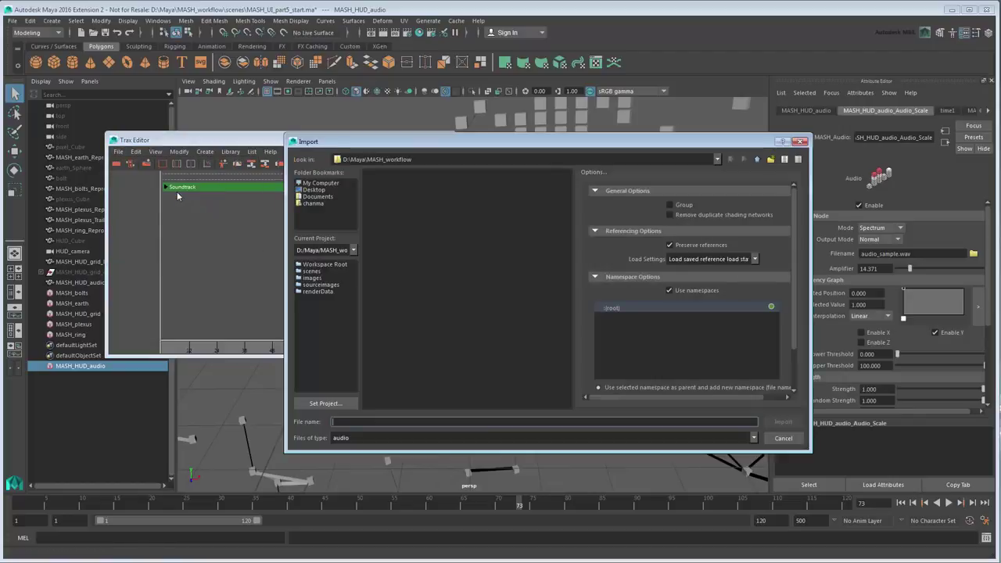
click(398, 207)
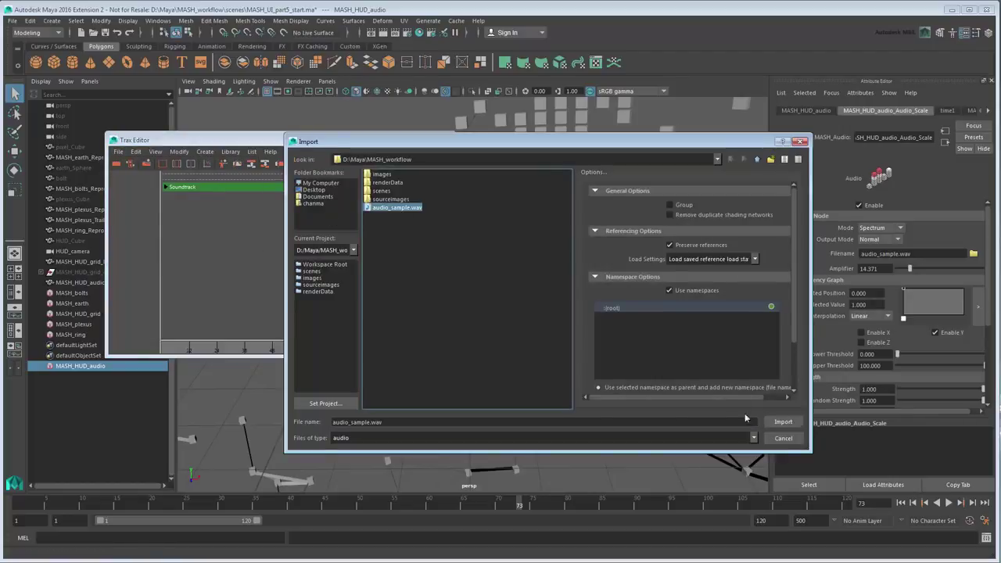
click(784, 422)
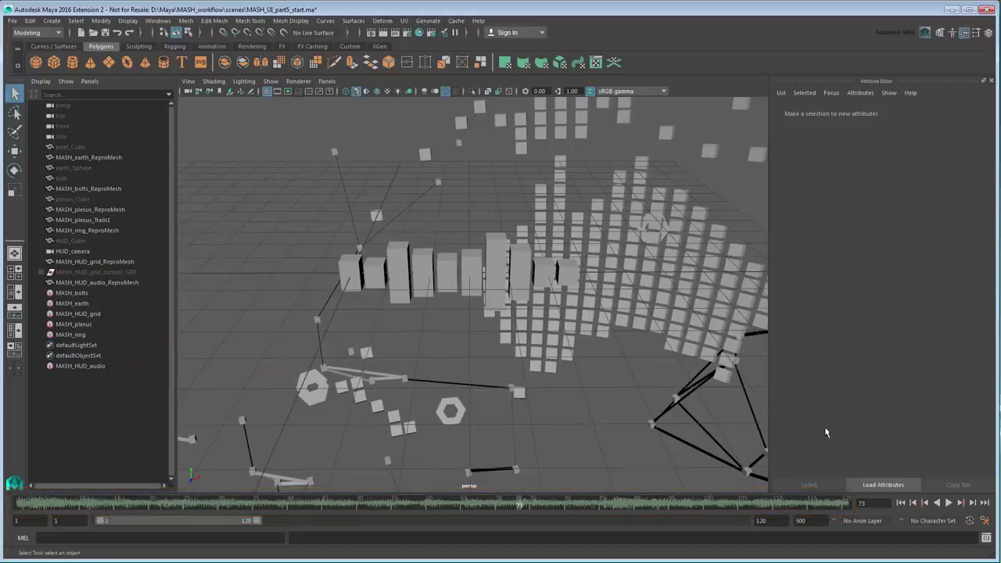
Play the animation with sound from the start, stop it, and return to the first frame.
click(903, 504)
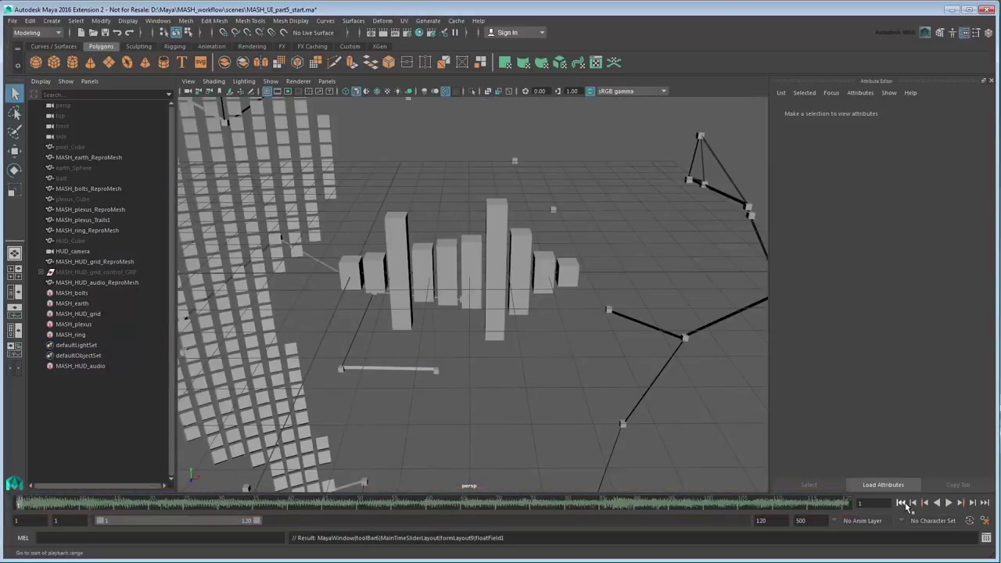
click(948, 503)
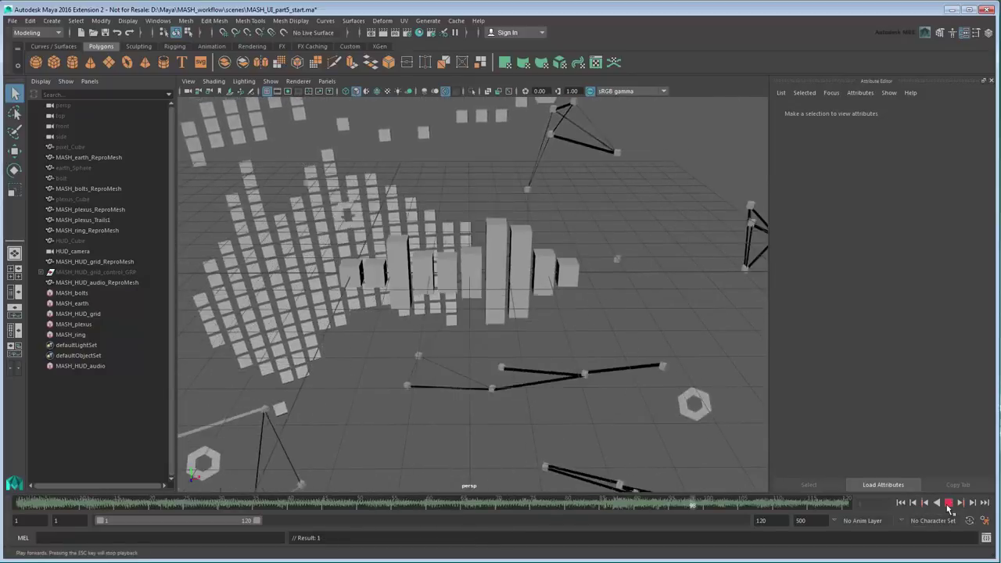
click(948, 503)
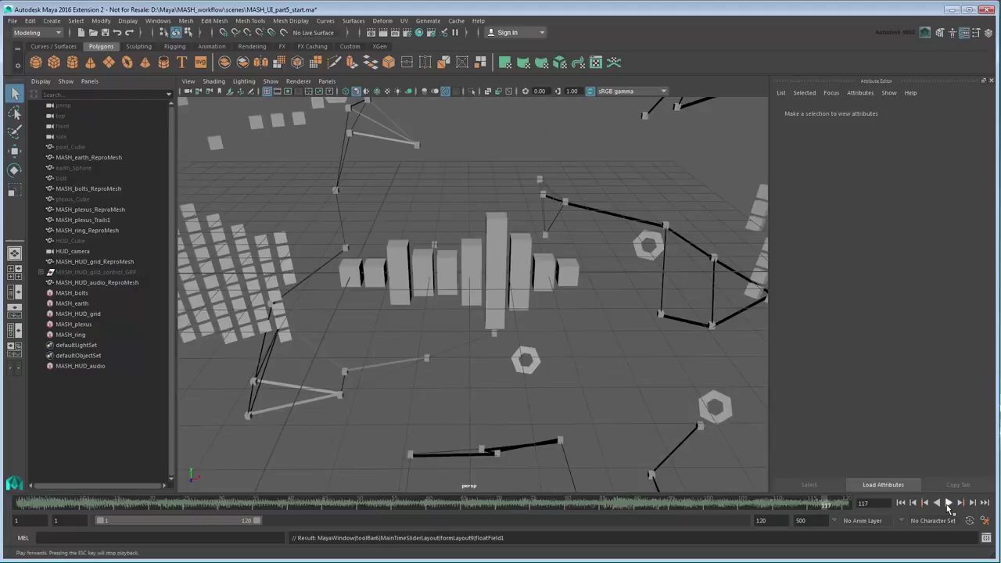
click(903, 504)
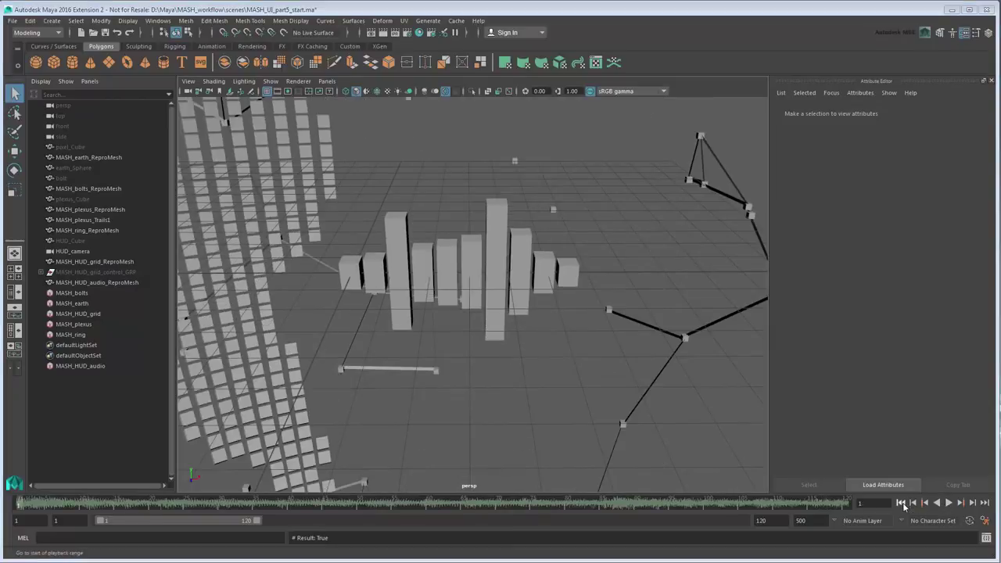
Add a Transform node to the MASH_HUD_audio network and create a locator as its Controller Null.
click(96, 366)
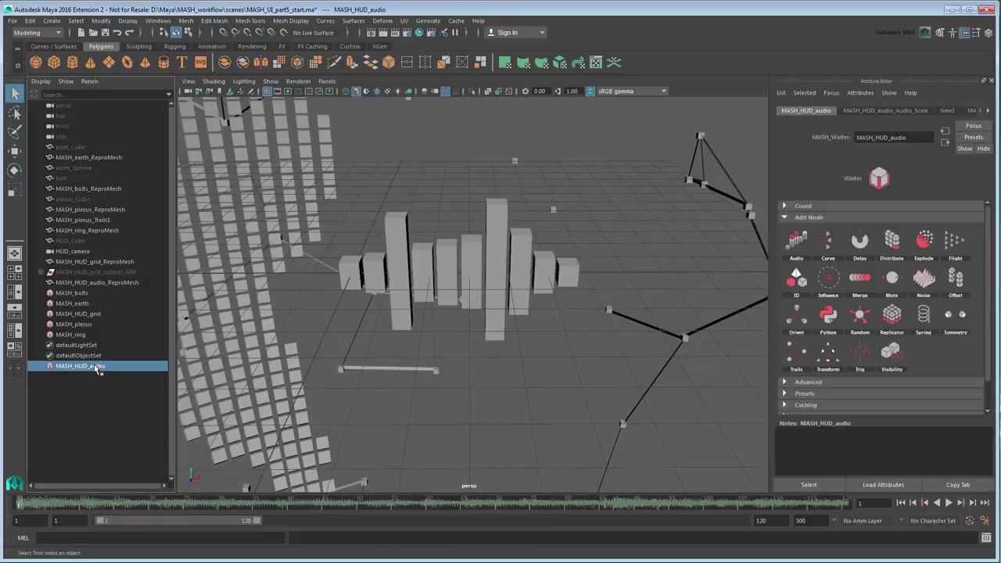
click(836, 359)
right_click(905, 278)
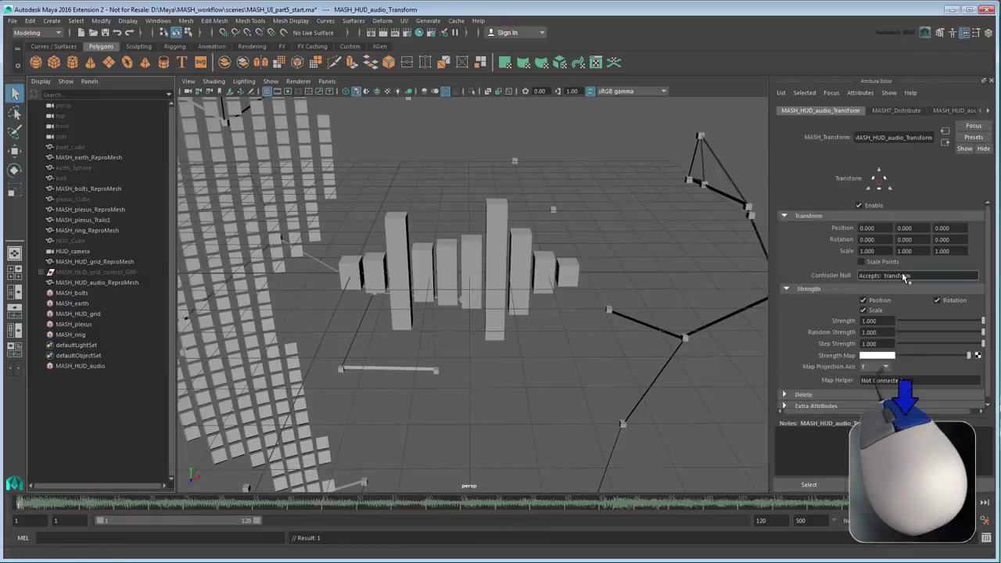
click(924, 290)
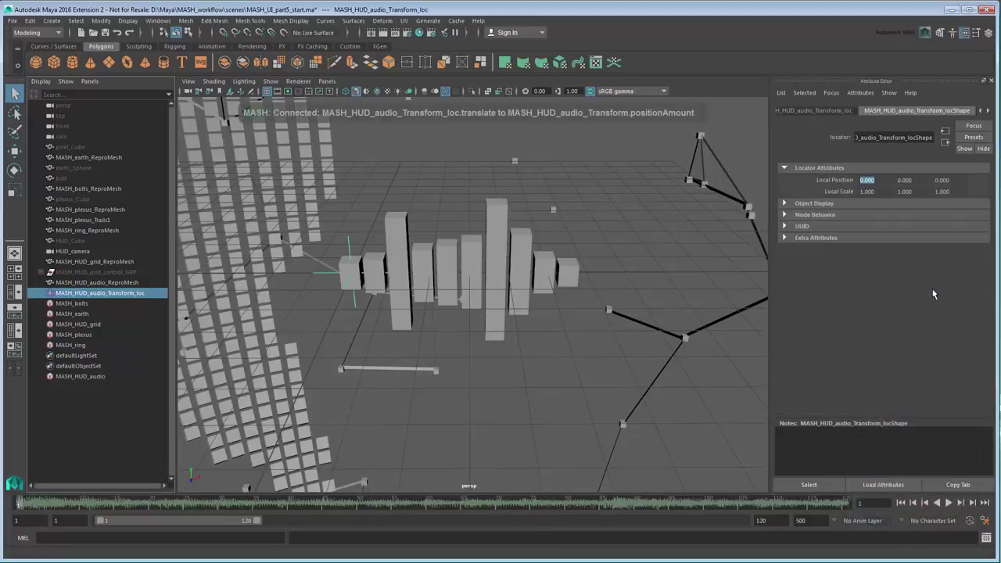
Look through HUD_camera and match the translation of MASH_HUD_audio_Transform_loc to MASH_HUD_grid_Transform2_loc.
click(327, 82)
mouse_move(330, 92)
click(485, 95)
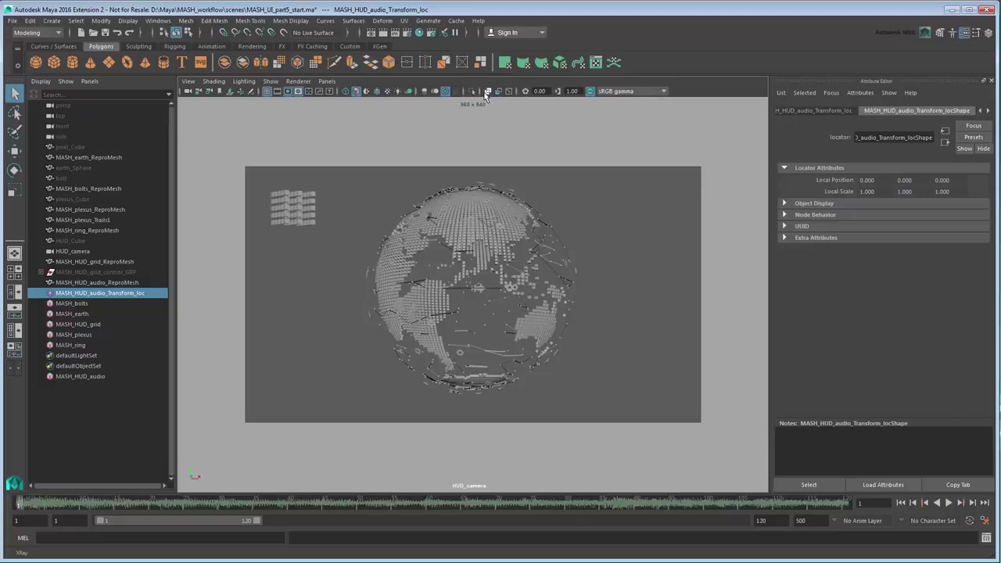
click(41, 272)
ctrl+click(122, 282)
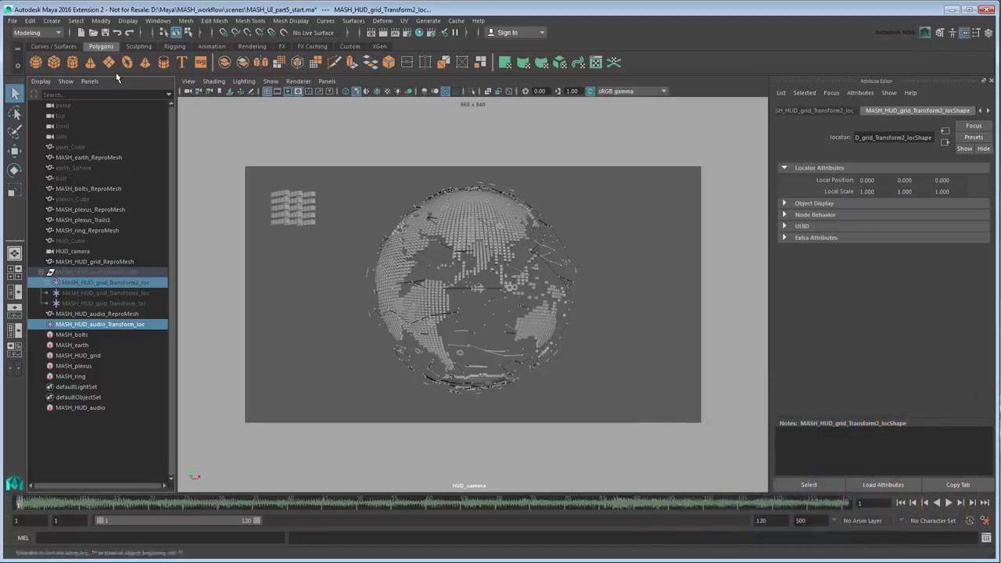
click(101, 21)
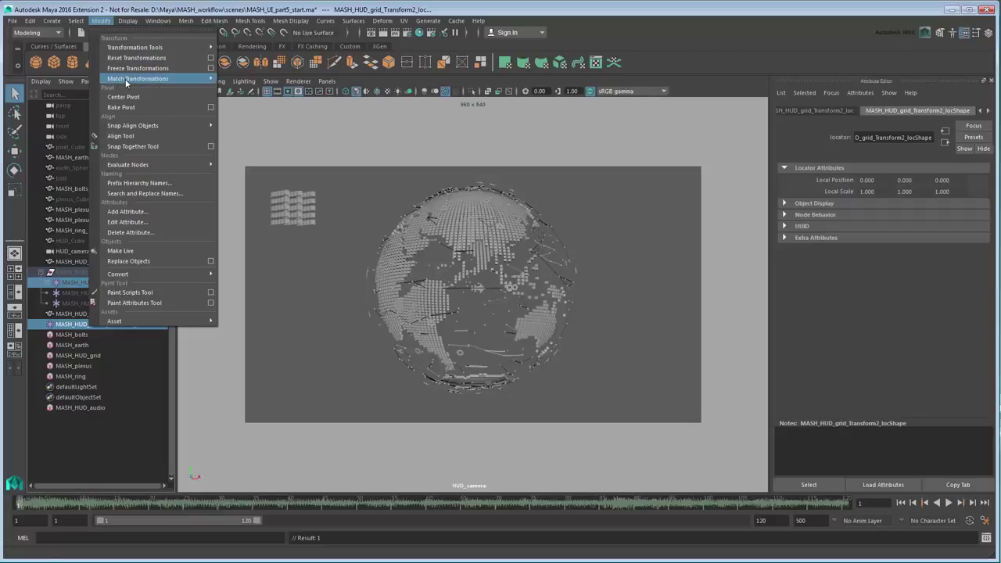
mouse_move(127, 79)
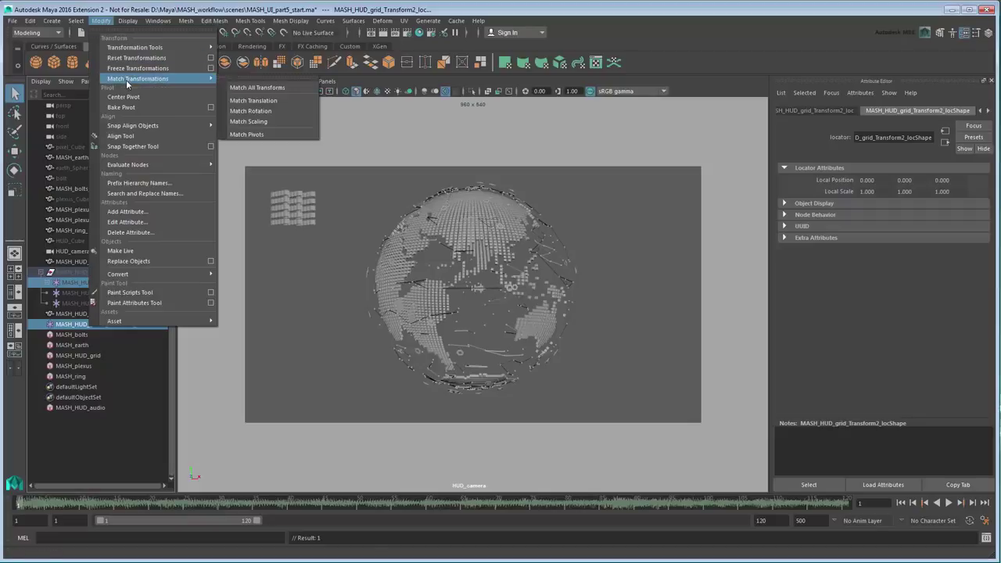
click(289, 100)
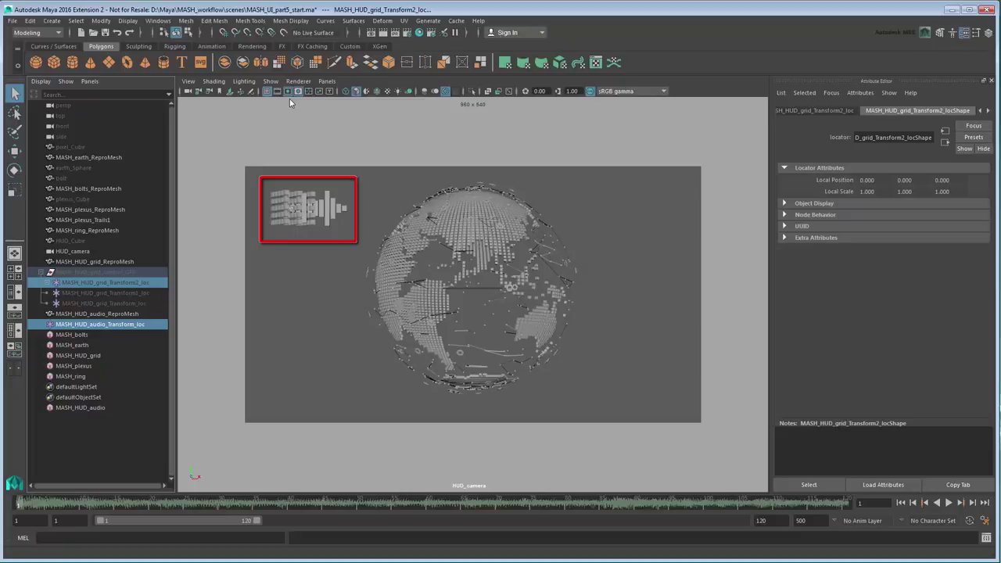
Move the audio Transform locator so the equalizer sits in the lower-left corner of the camera frame, directly below the HUD grid.
click(152, 326)
click(19, 153)
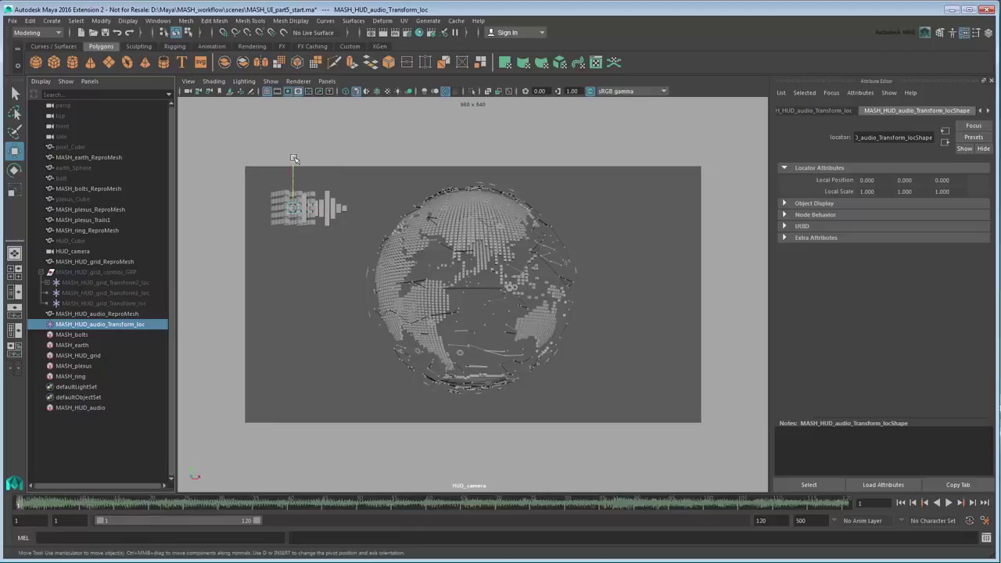
drag(292, 160, 281, 332)
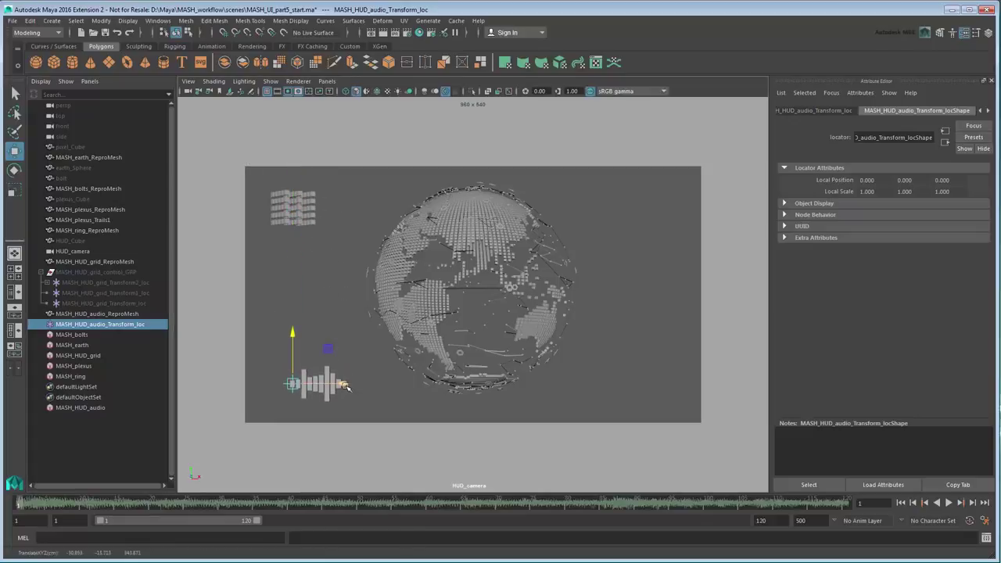
drag(344, 382, 331, 384)
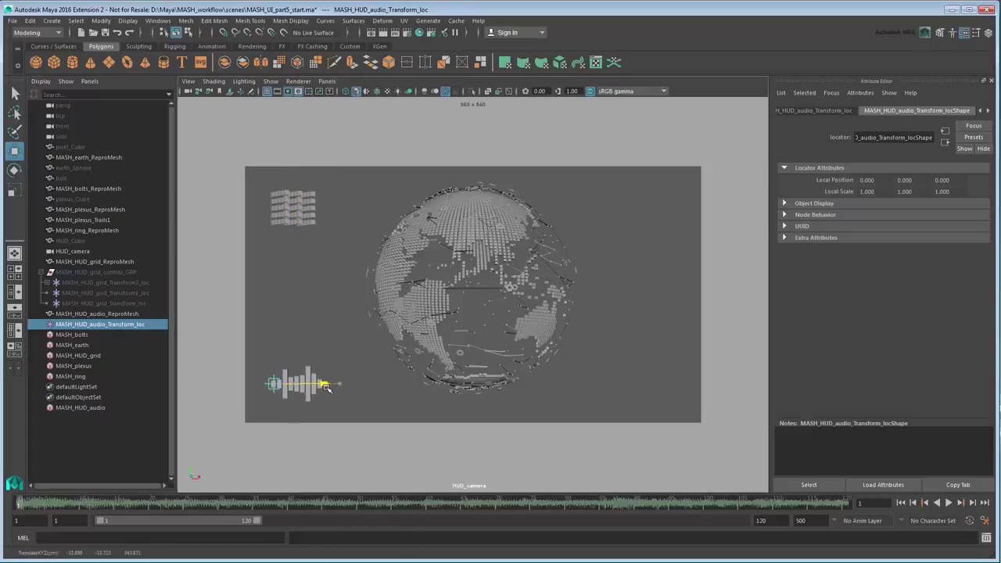
click(371, 387)
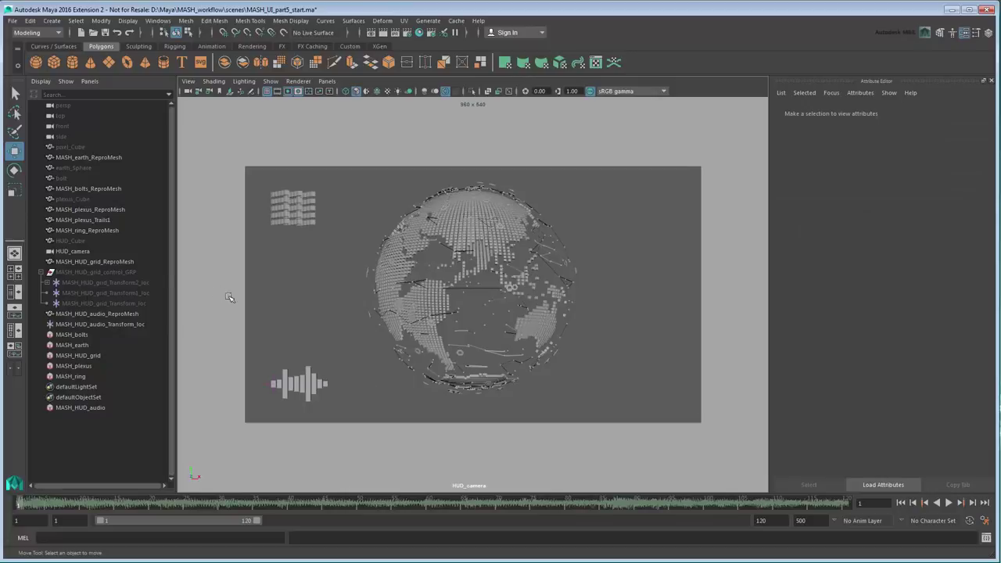
Parent-constrain MASH_HUD_audio_Transform_loc to HUD_camera.
ctrl+click(92, 254)
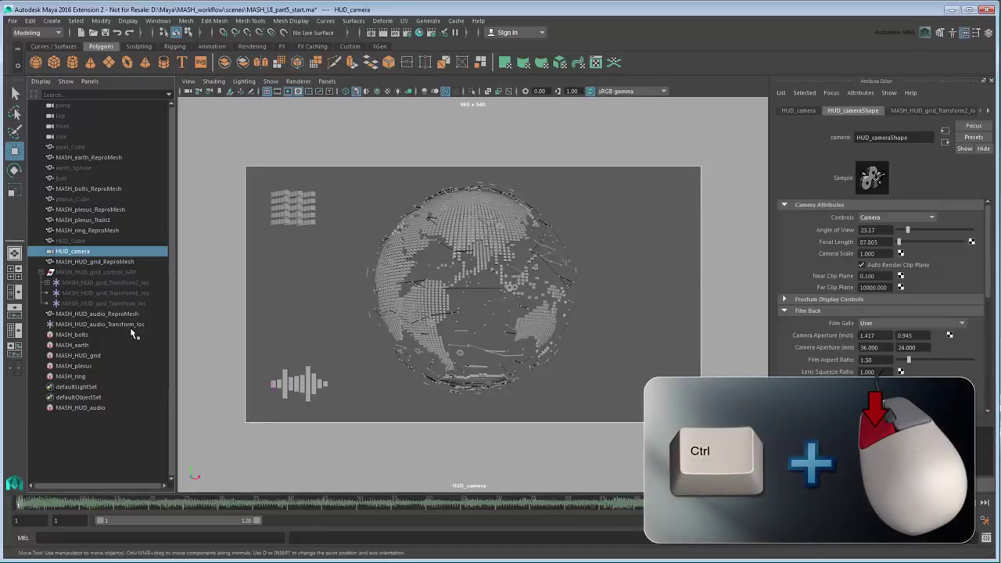
ctrl+click(128, 325)
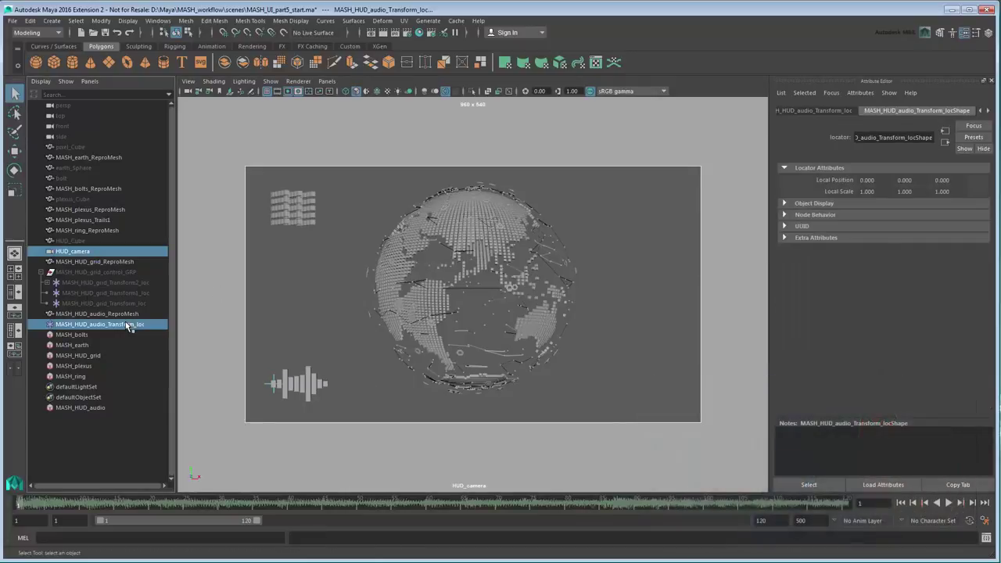
click(37, 32)
click(36, 66)
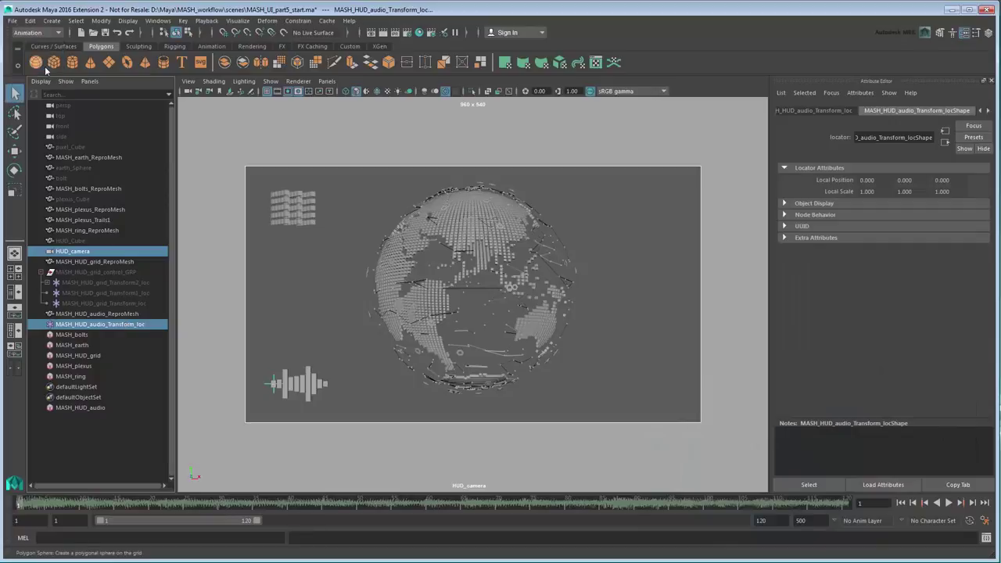
click(298, 21)
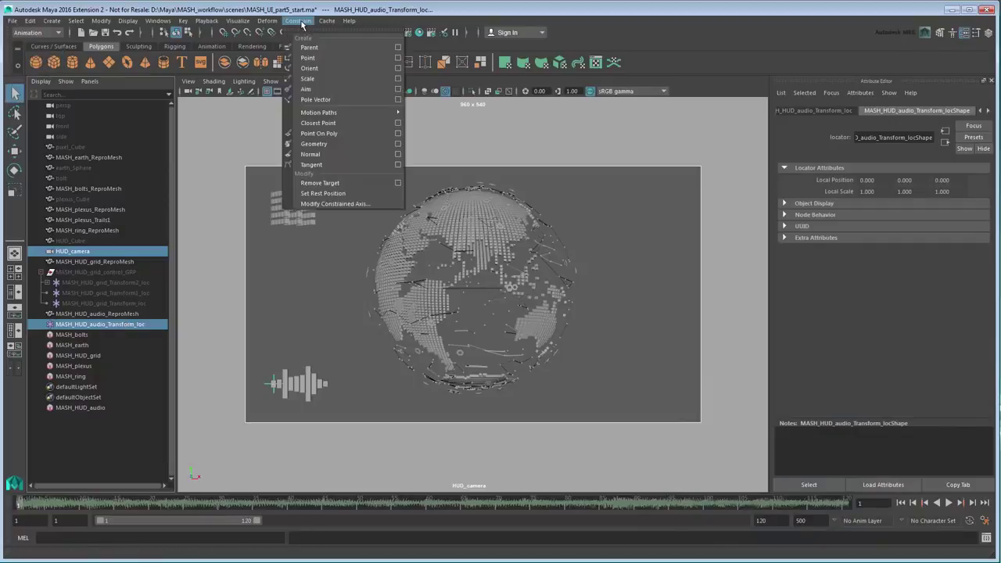
click(353, 47)
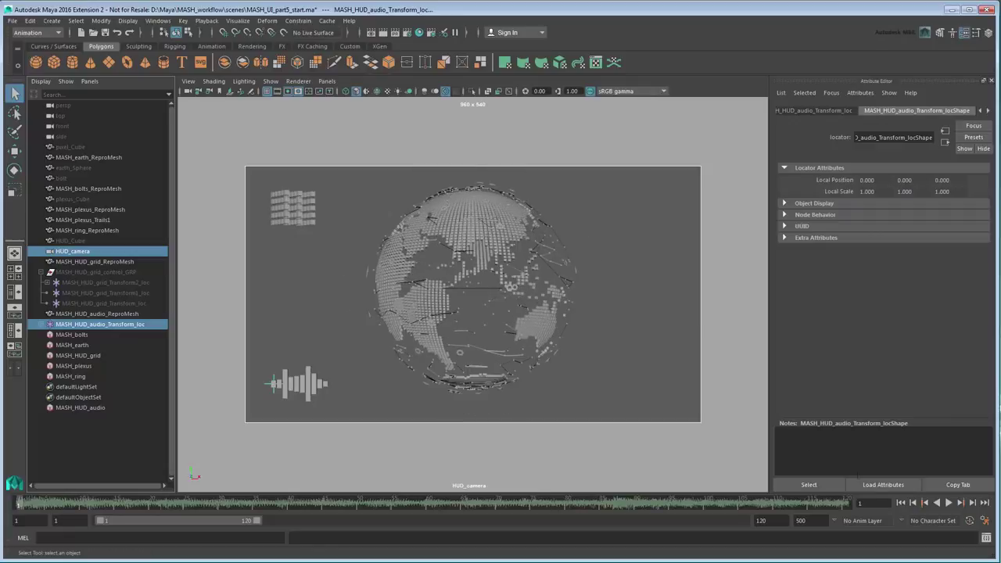
Play the animation through HUD_camera to check the equalizer's placement, stop it, and return to the first frame.
click(949, 503)
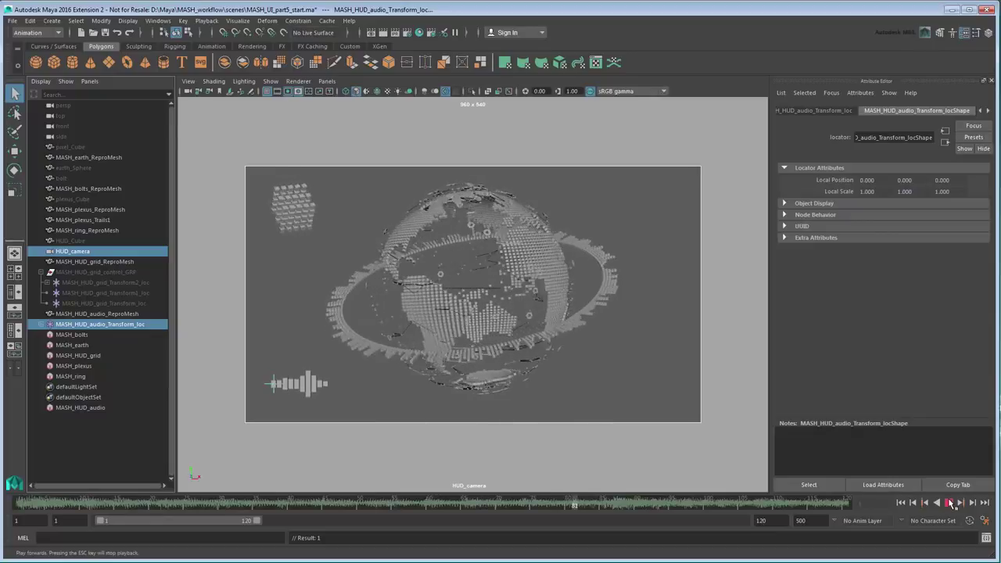
click(950, 503)
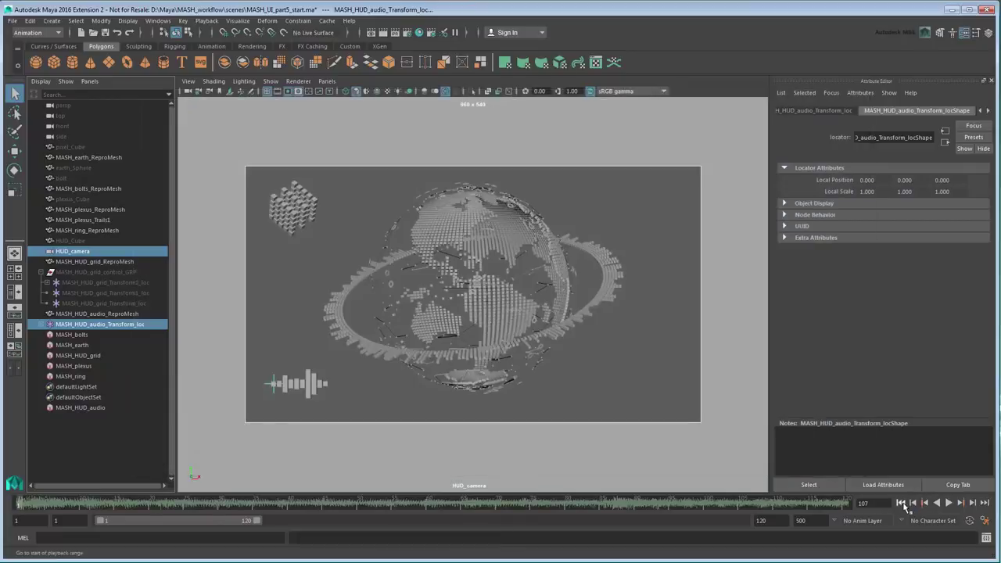
click(901, 503)
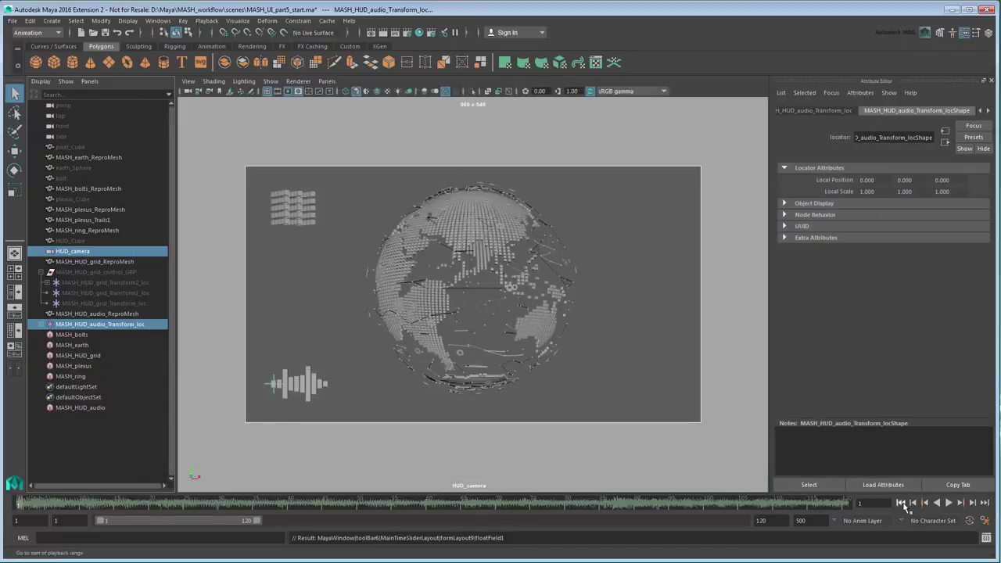
Switch the viewport to the persp camera and create a new MASH network from HUD_Cube.
click(327, 81)
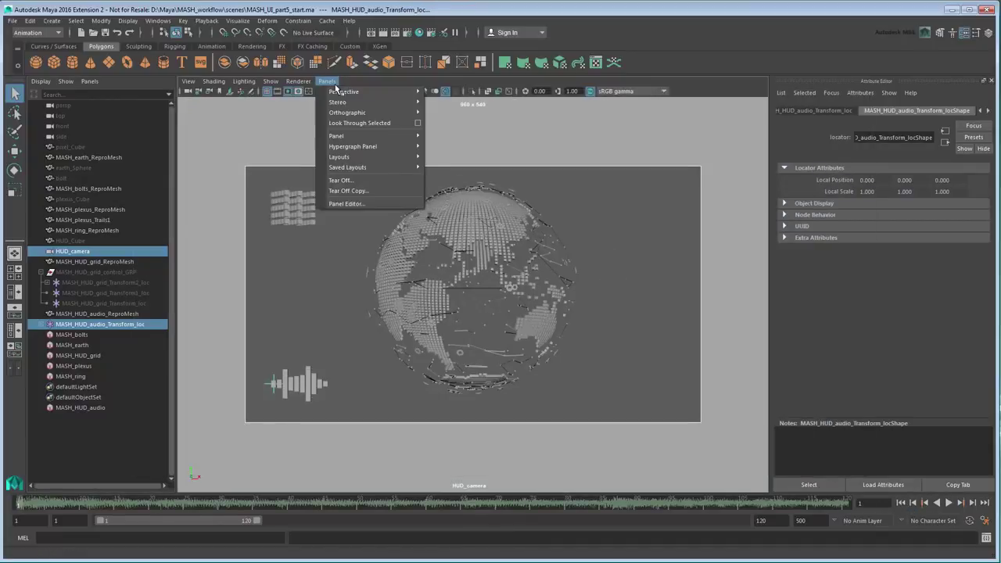
mouse_move(359, 97)
click(445, 103)
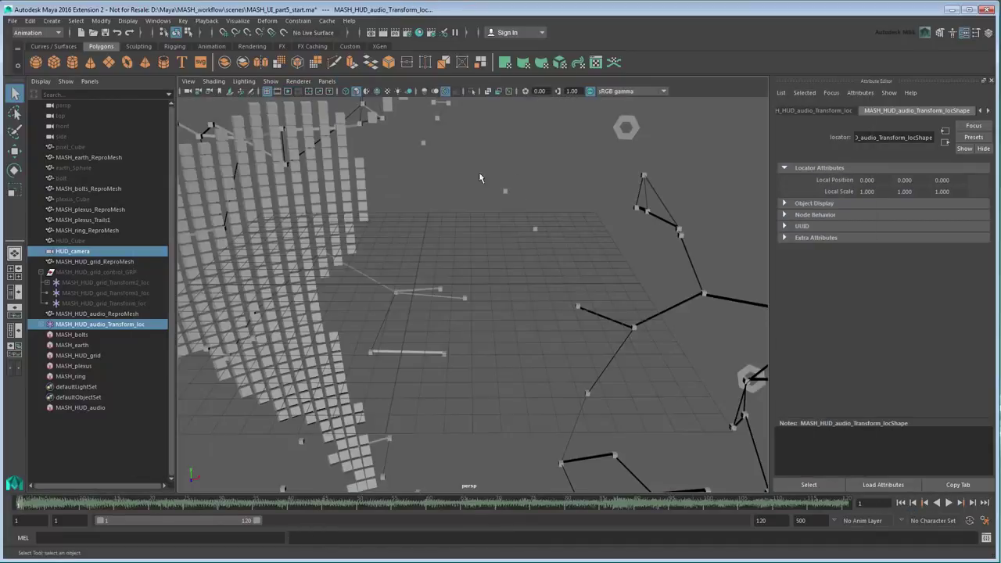
click(94, 240)
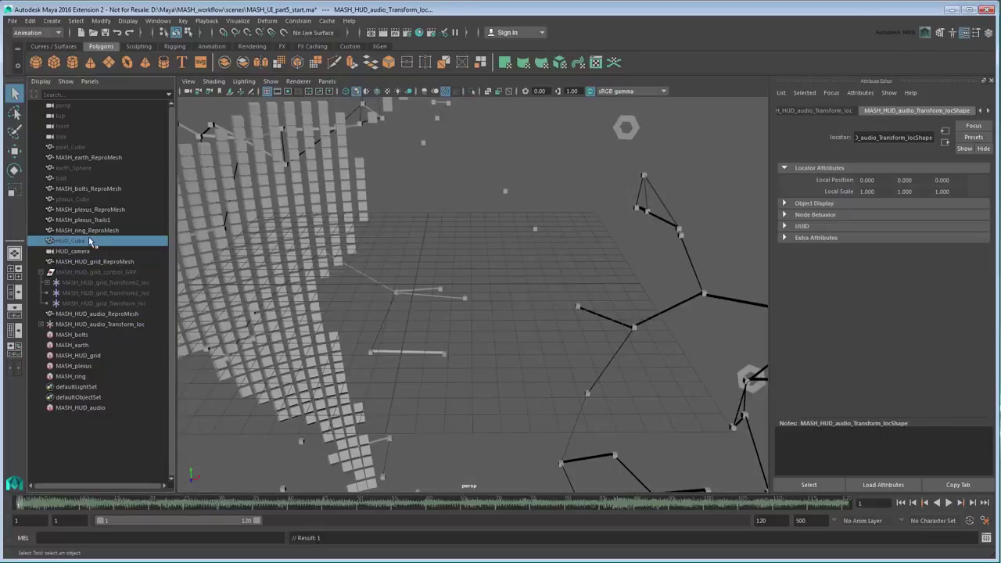
click(52, 20)
mouse_move(119, 260)
click(252, 271)
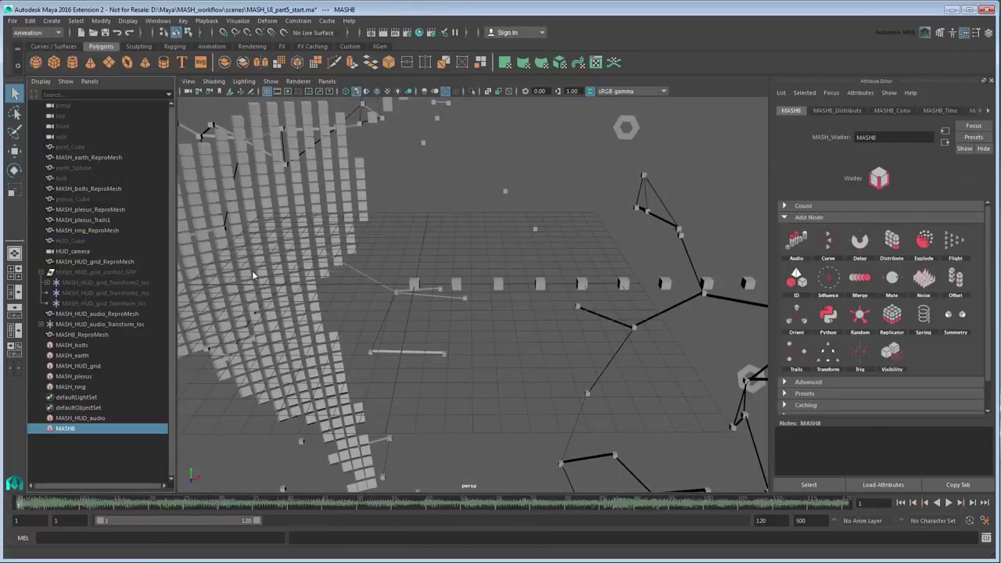
Rename the new network MASH_HUD_trig and its mesh MASH_HUD_trig_ReproMesh.
double_click(81, 430)
text(MASH_HUD_)
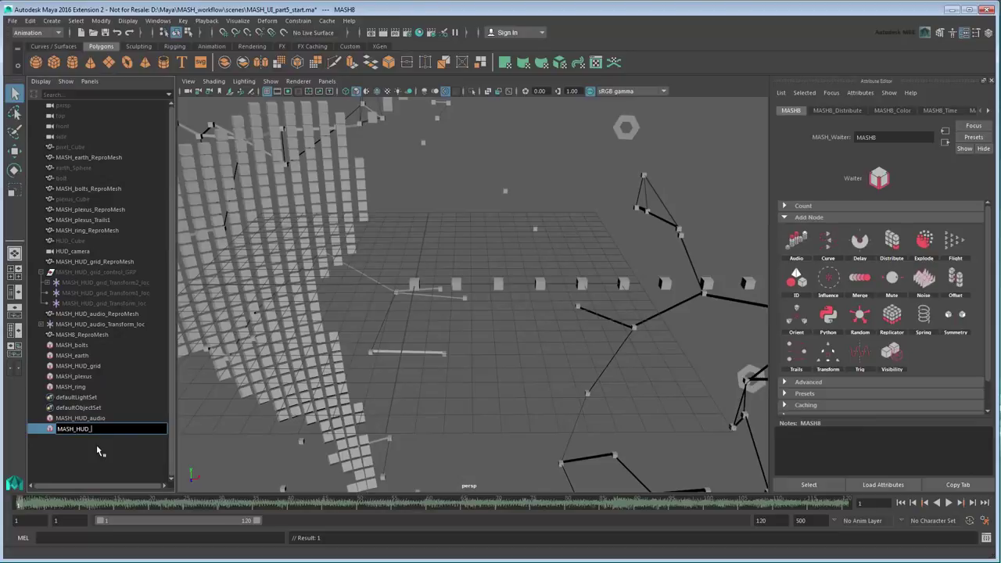
text(trig)
key(Return)
click(94, 337)
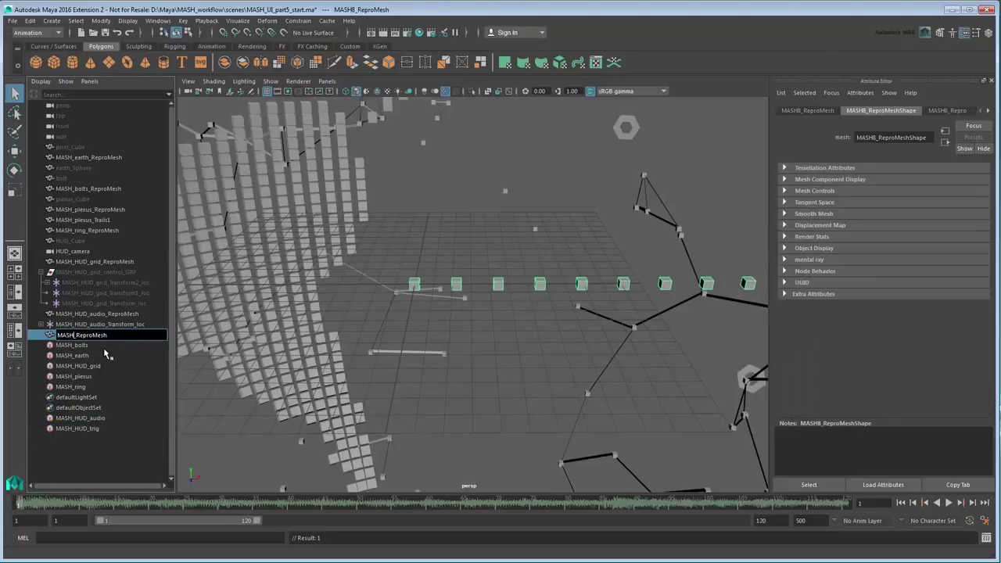
text(trig_)
key(Return)
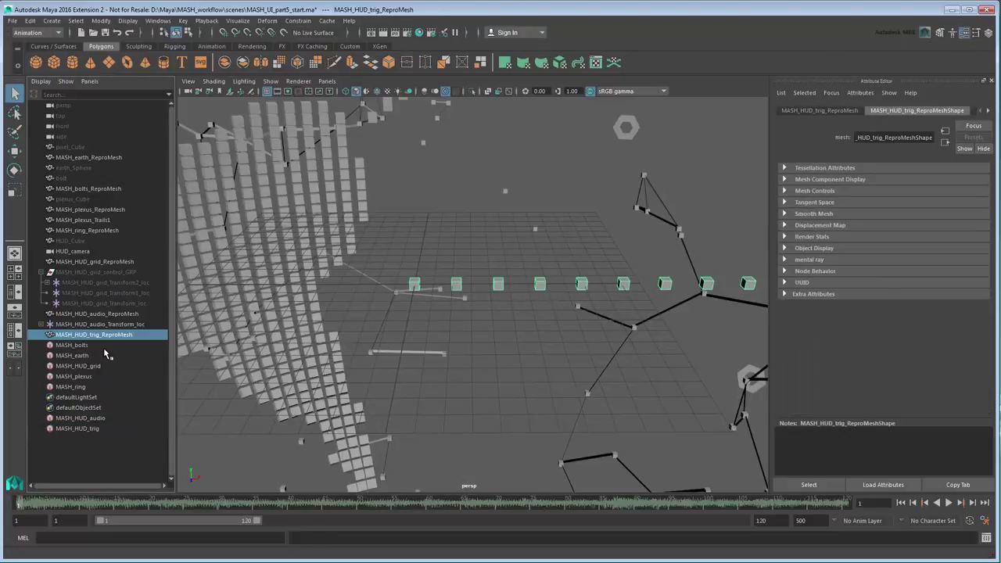
Set Distance X to 6 in the Distribute node of MASH_HUD_trig.
click(91, 429)
click(863, 110)
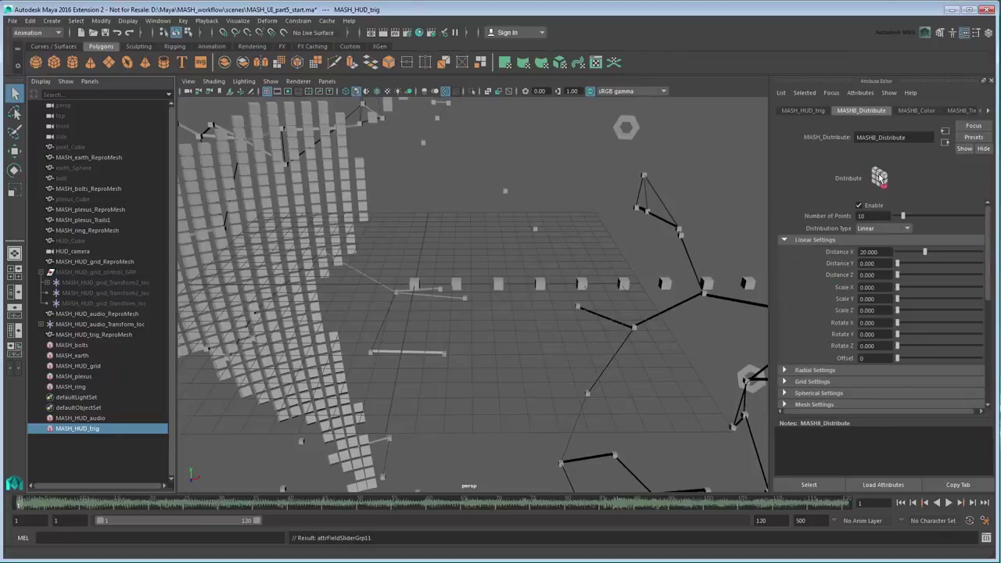
click(875, 252)
text(6)
key(Return)
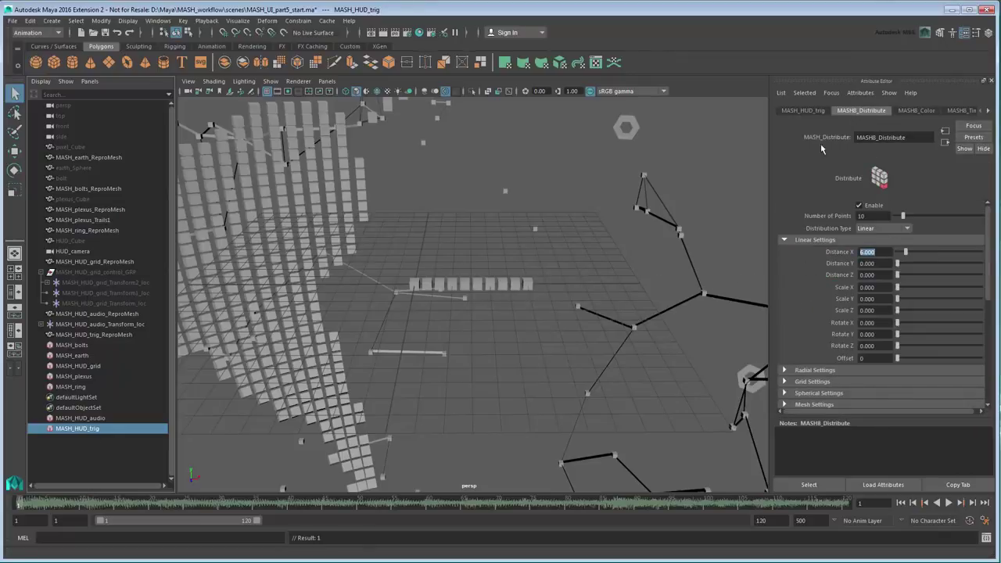
Add a Trig node to the MASH_HUD_trig network, applied to position.
click(811, 111)
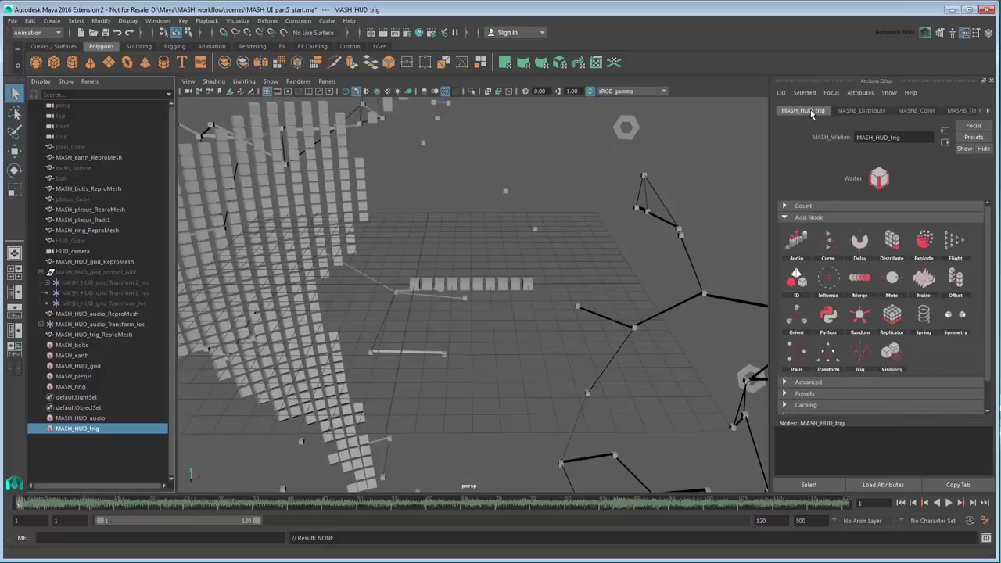
click(859, 349)
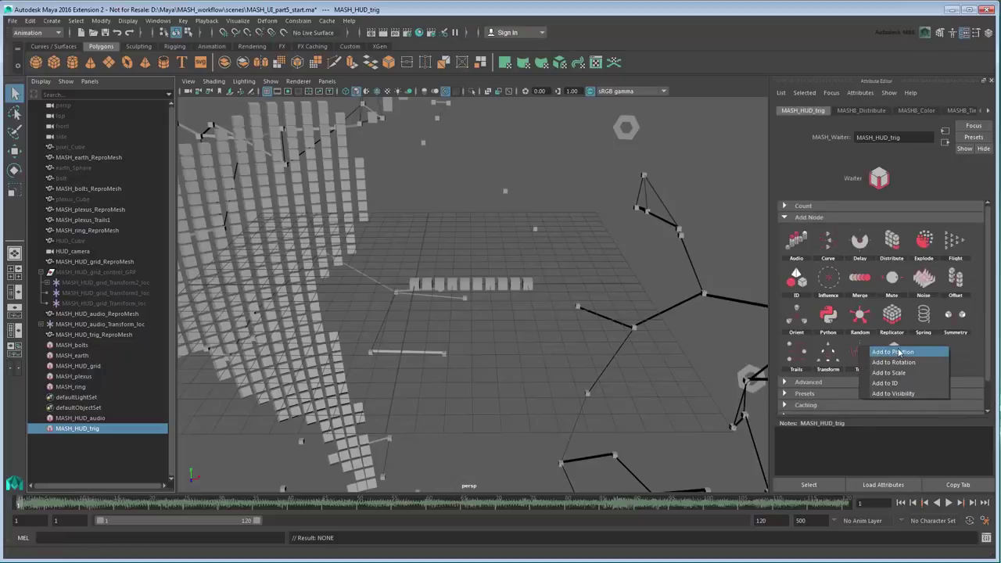
click(897, 352)
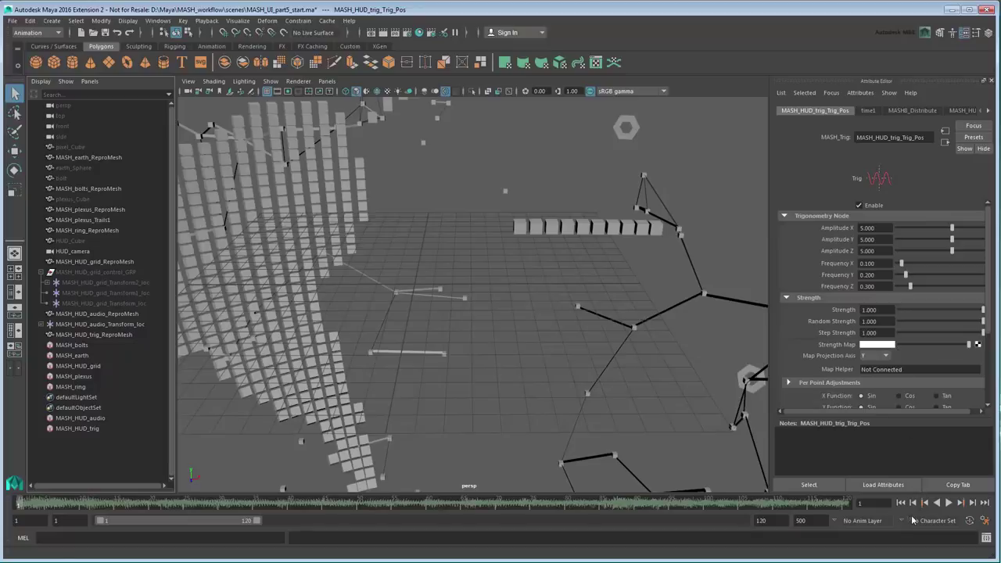
Play the animation to check the Trig node's motion on the cubes, stop it, and return to the first frame.
click(951, 503)
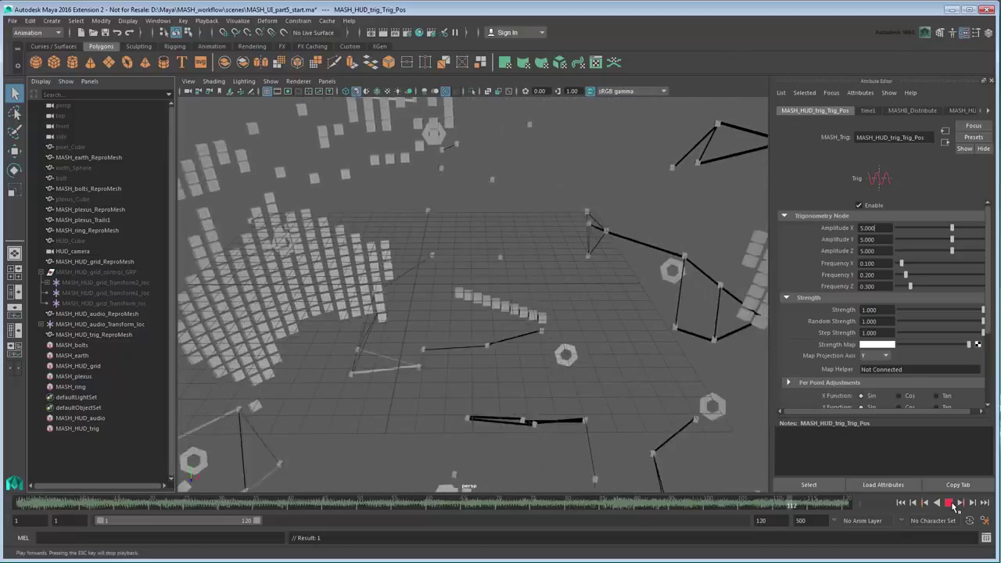
click(950, 503)
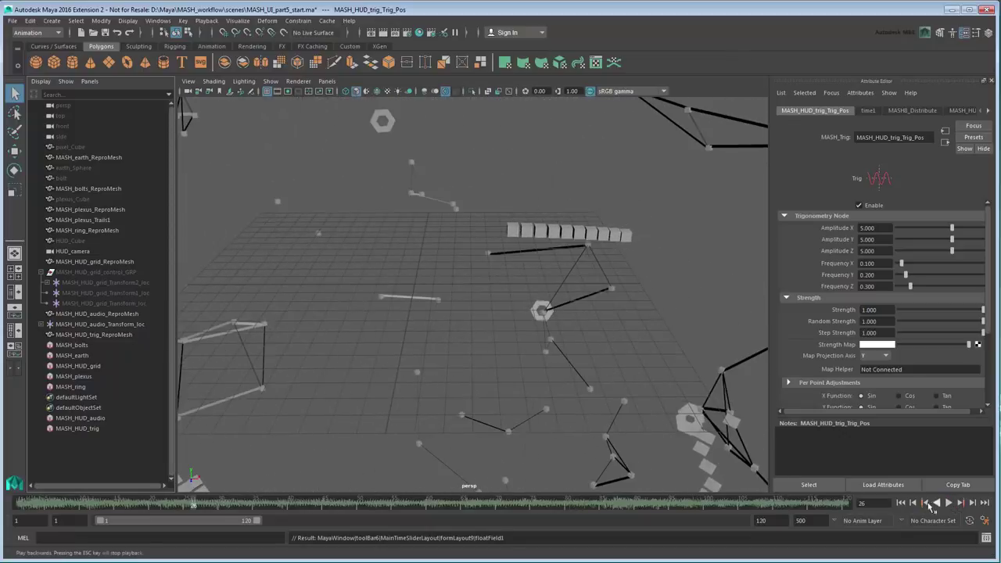
click(901, 503)
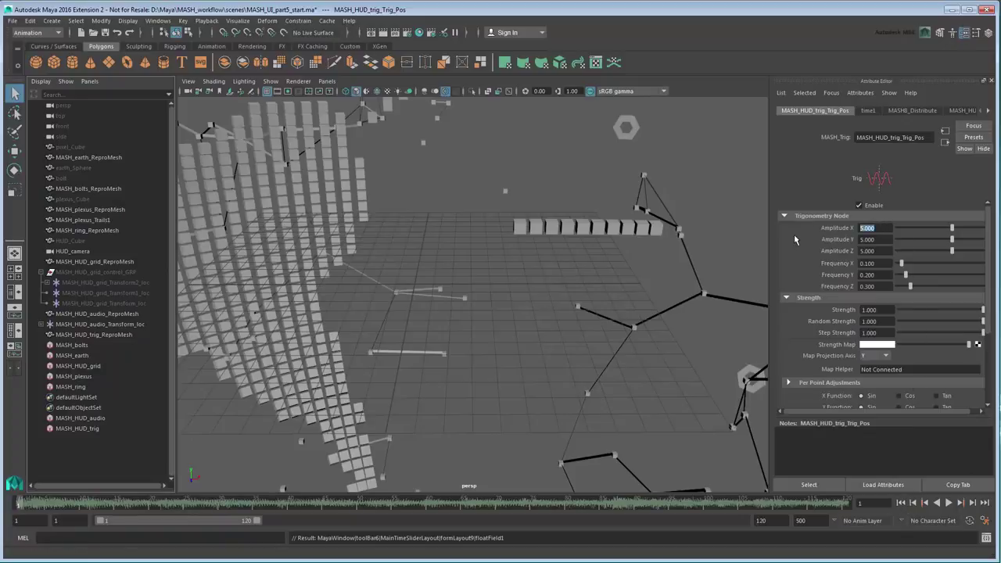
Set the Trig node's Amplitude X to 0, Amplitude Y to 2 and Amplitude Z to 0.
text(0)
key(Tab)
text(2)
key(Tab)
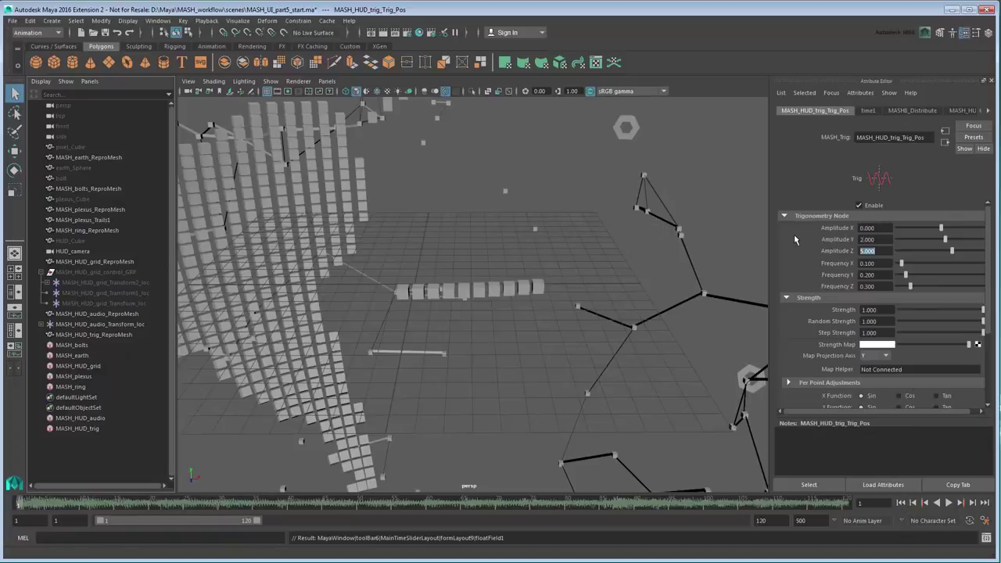
text(0)
key(Tab)
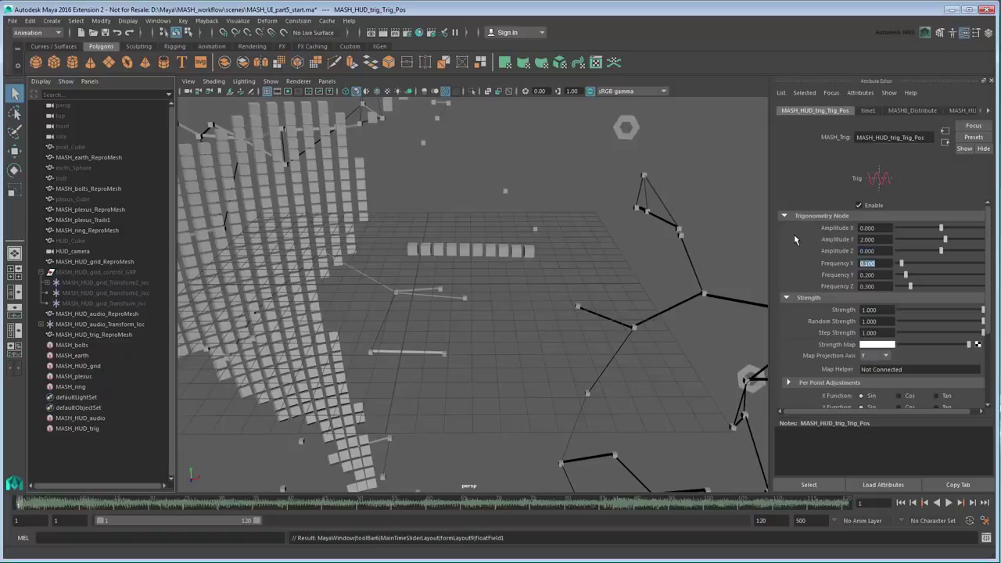
Set the Trig node's frequencies to X 0, Y 1.5 and Z 0, and play the animation to check the wave.
text(0)
key(Tab)
text(1.5)
key(Tab)
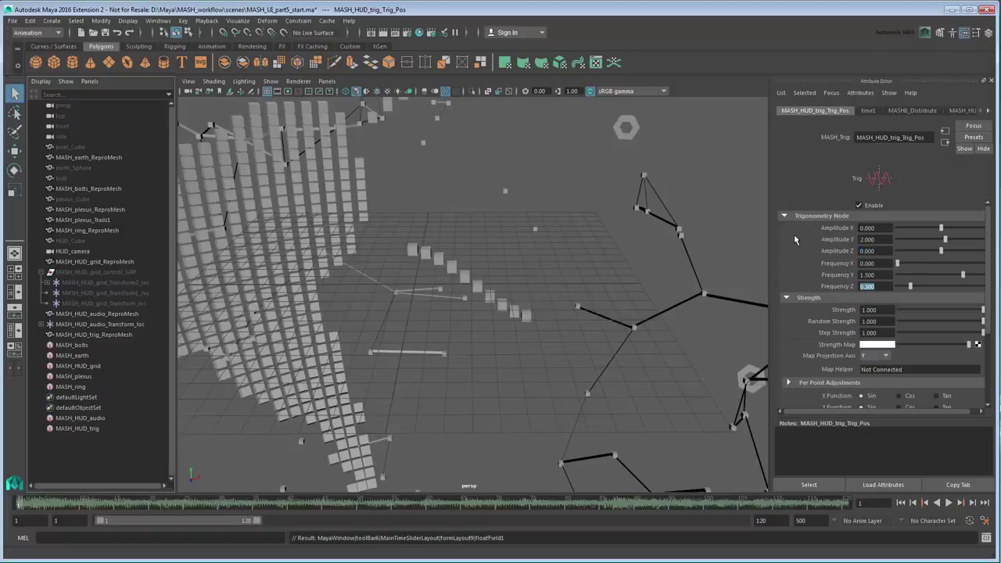
text(0)
key(Return)
click(949, 504)
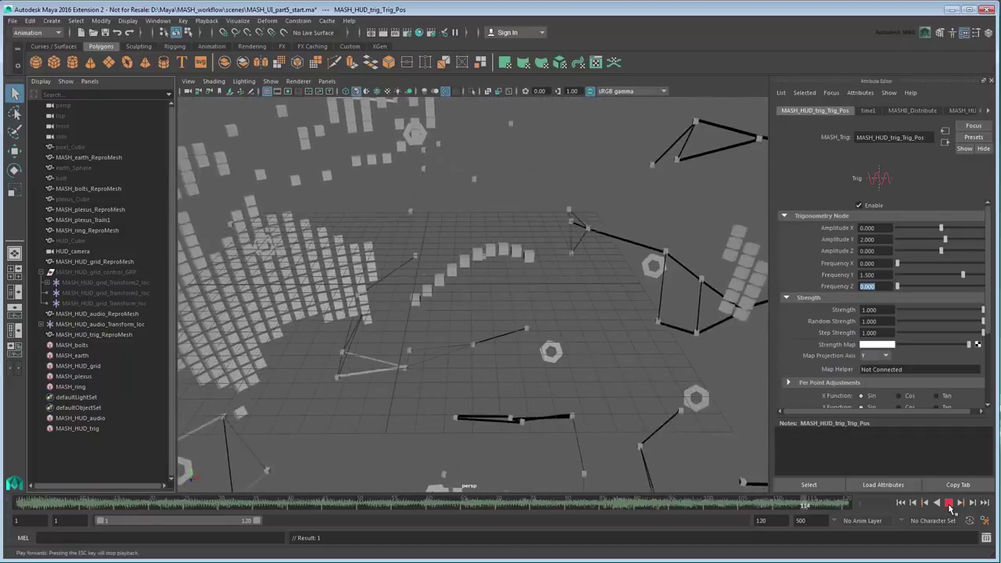
click(949, 504)
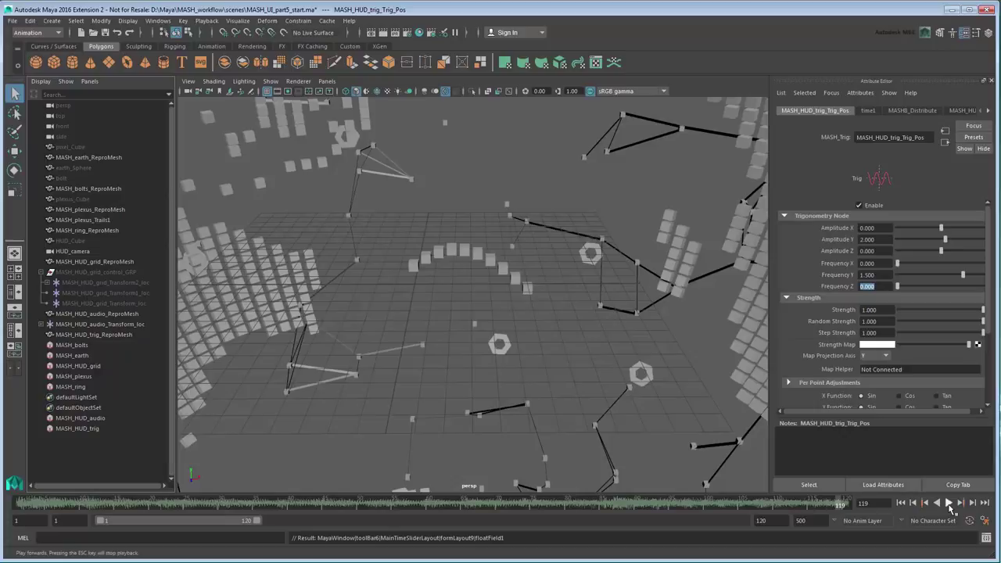
Add a Symmetry node with the Y axis to the MASH_HUD_trig network and play the animation to check the mirrored cubes.
click(94, 429)
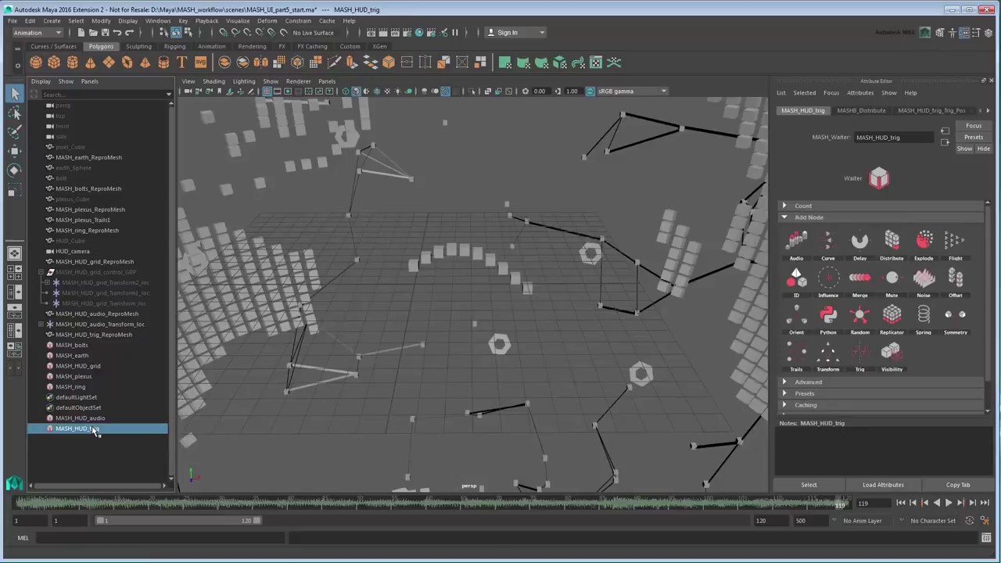
click(962, 324)
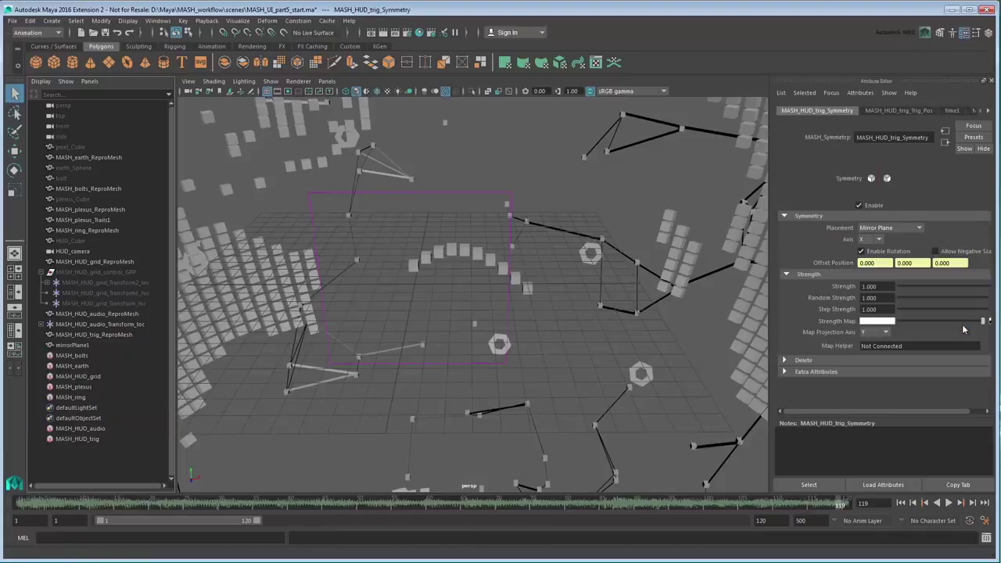
click(871, 240)
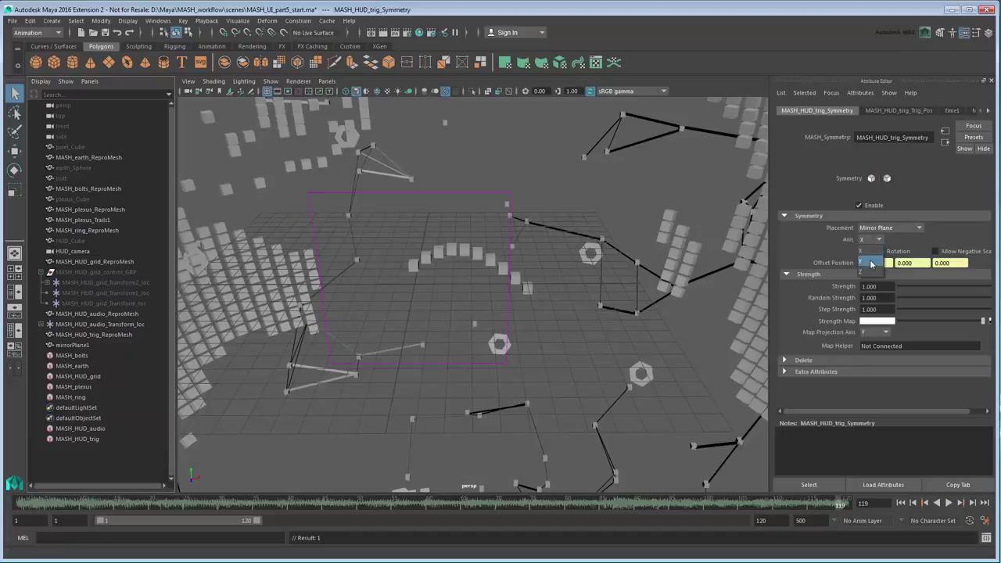
click(871, 263)
mouse_move(597, 306)
alt+mouse_down()
mouse_move(597, 292)
mouse_move(604, 308)
alt+mouse_up()
click(949, 504)
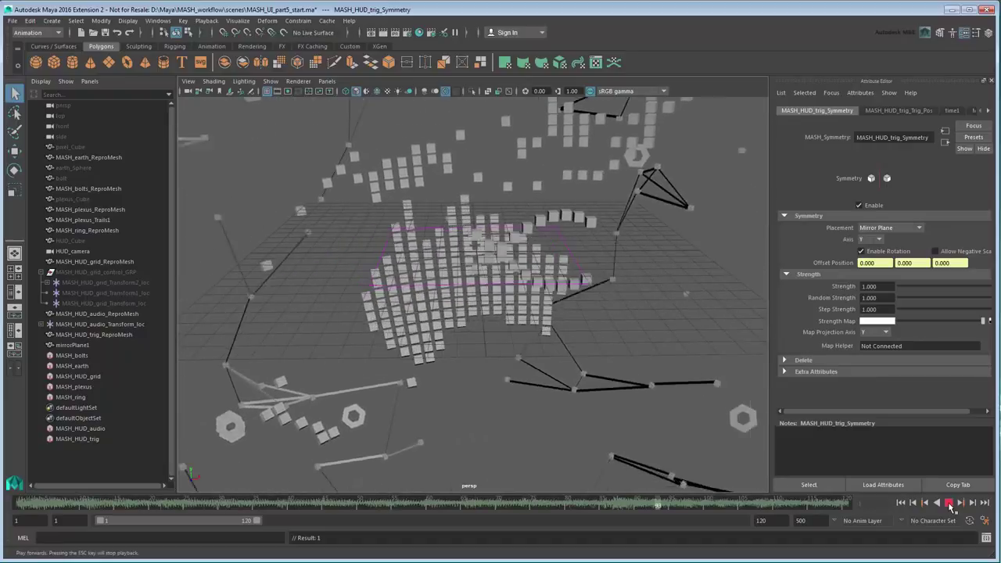
click(949, 504)
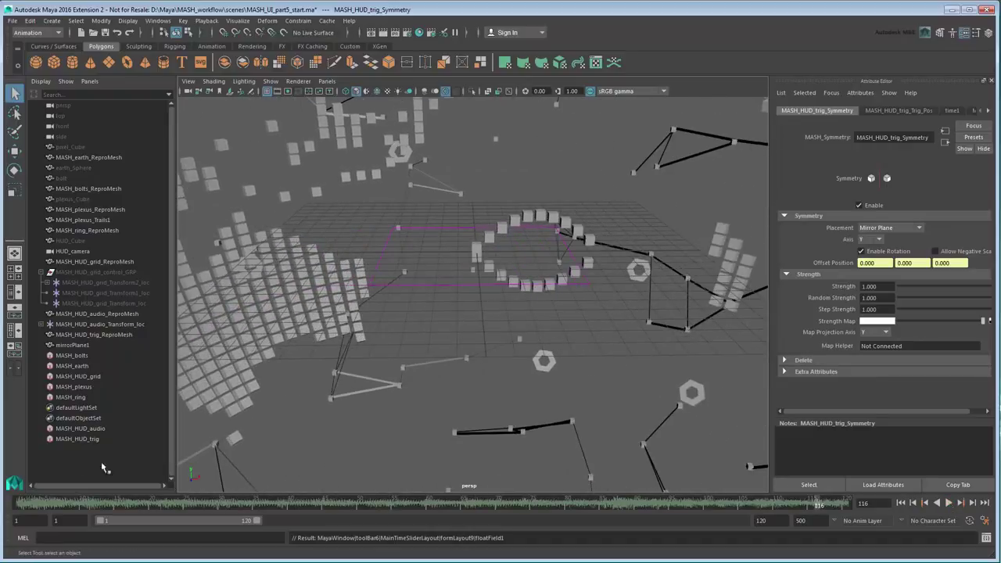
Add a Transform node with a connected controller locator to the MASH_HUD_trig network.
click(82, 440)
click(849, 364)
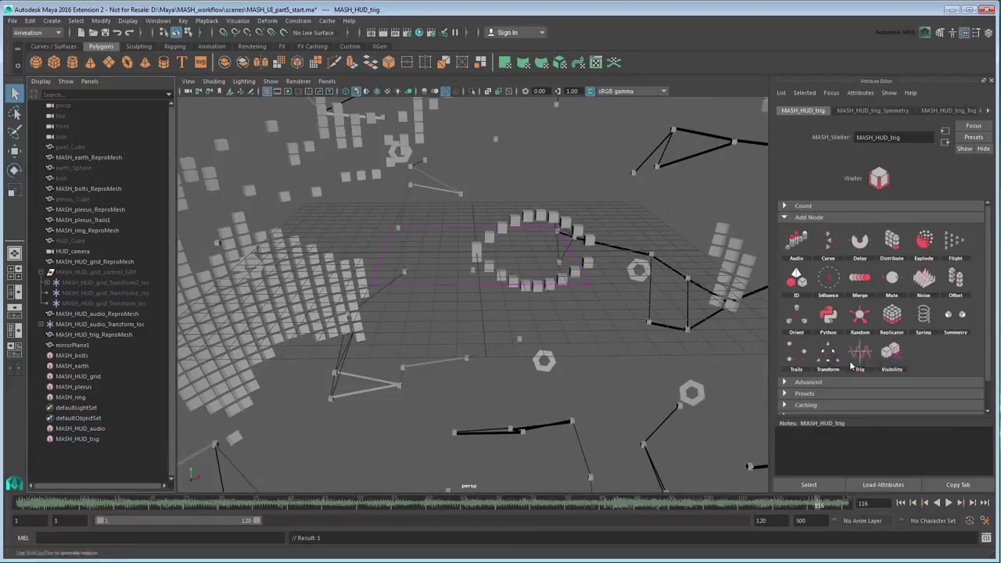
right_click(913, 278)
click(929, 292)
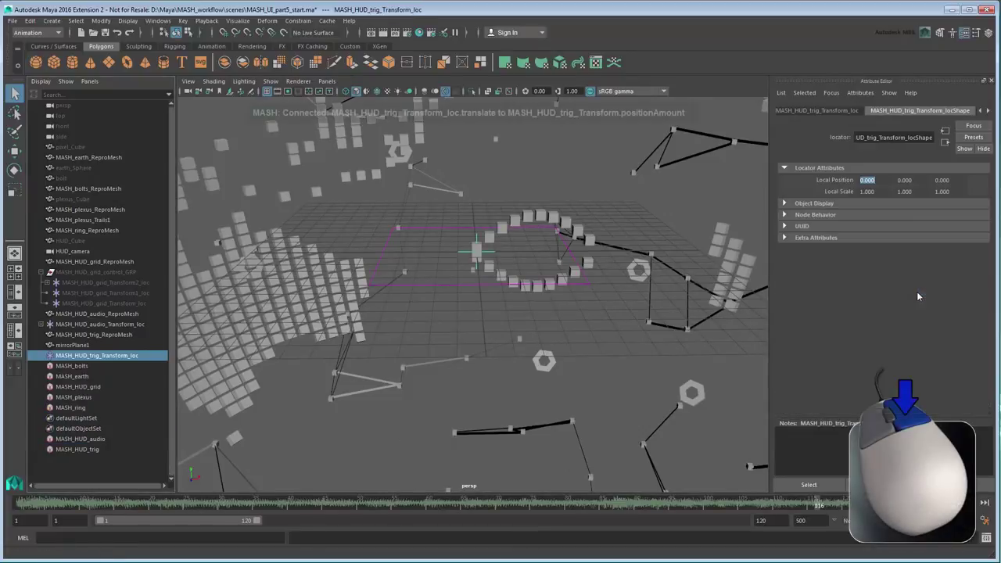
Look through HUD_camera and match MASH_HUD_trig_Transform_loc's transformation to MASH_HUD_grid_Transform2_loc.
click(326, 82)
mouse_move(376, 92)
click(454, 93)
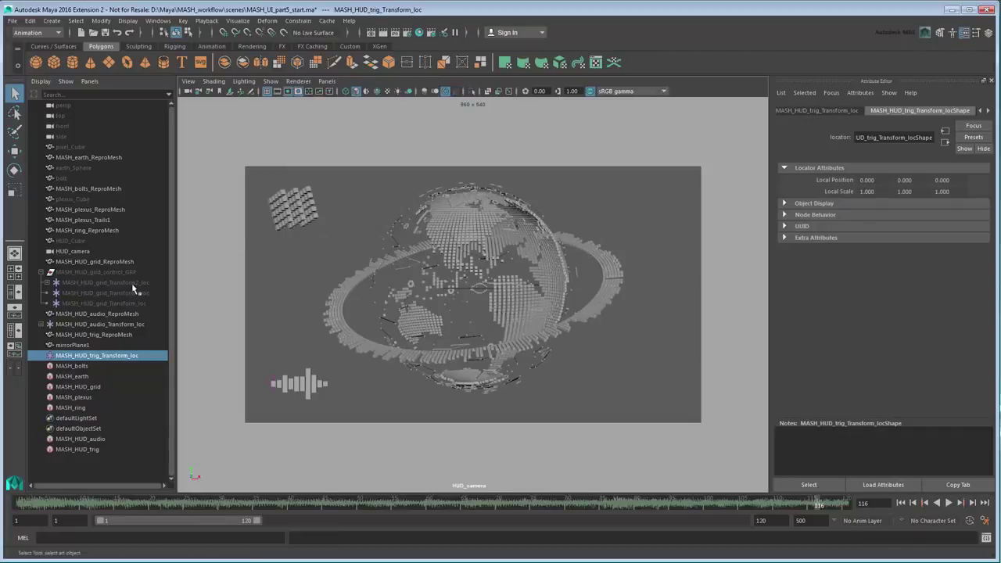
ctrl+click(105, 283)
click(101, 20)
mouse_move(137, 78)
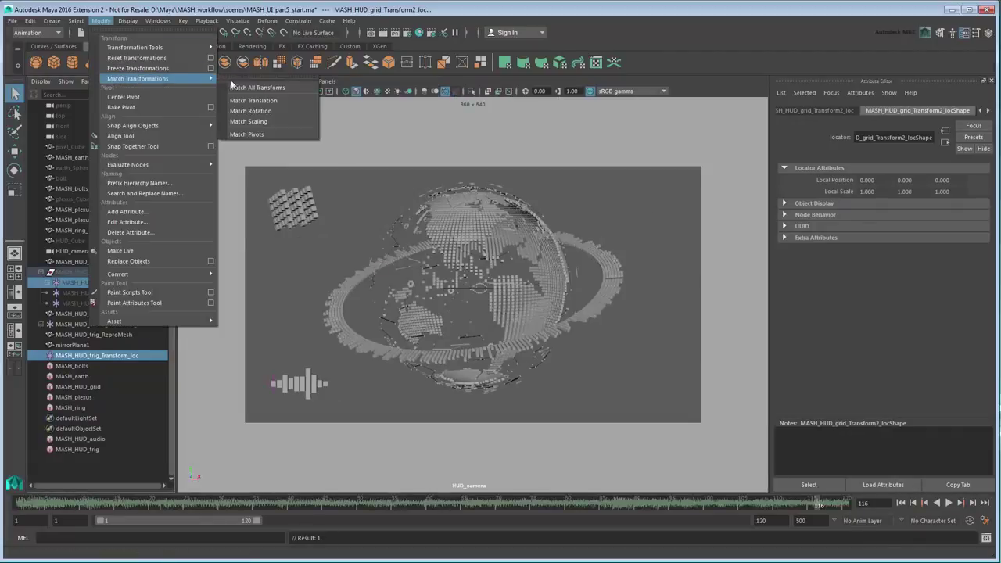
click(301, 97)
Move MASH_HUD_trig_Transform_loc so the trig cubes sit in the lower-right corner of the HUD_camera frame.
click(147, 359)
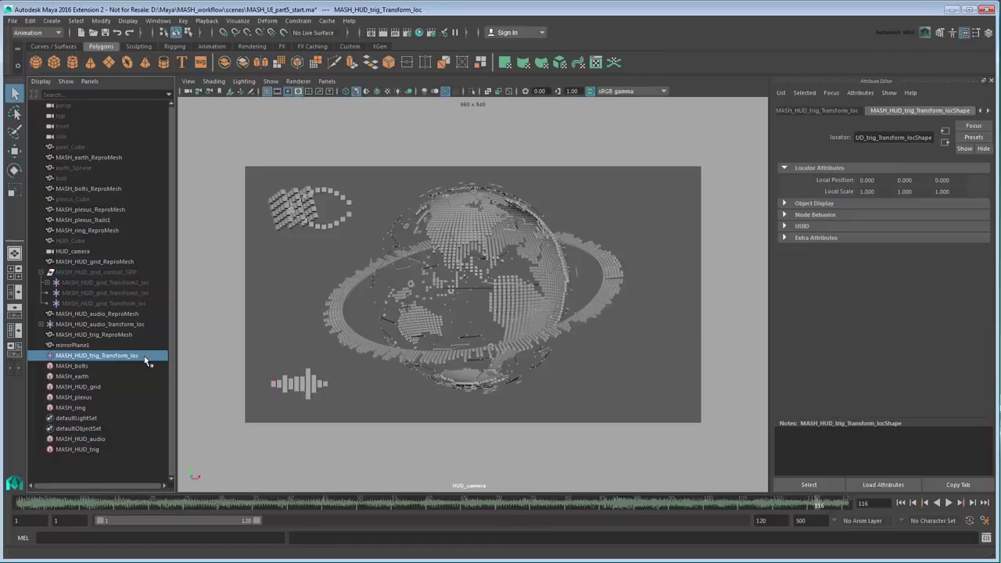
click(21, 157)
drag(340, 209, 671, 209)
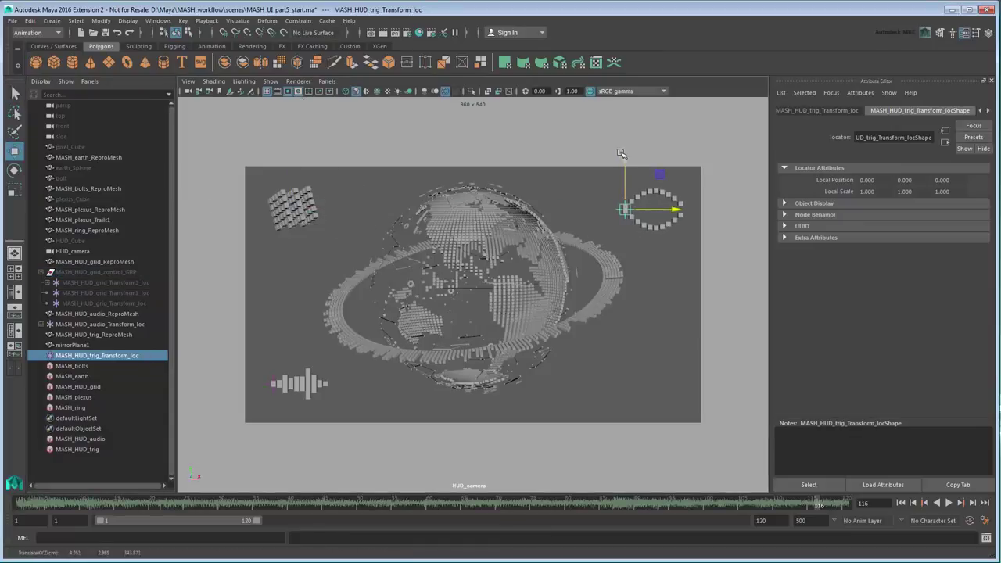
drag(622, 154, 622, 331)
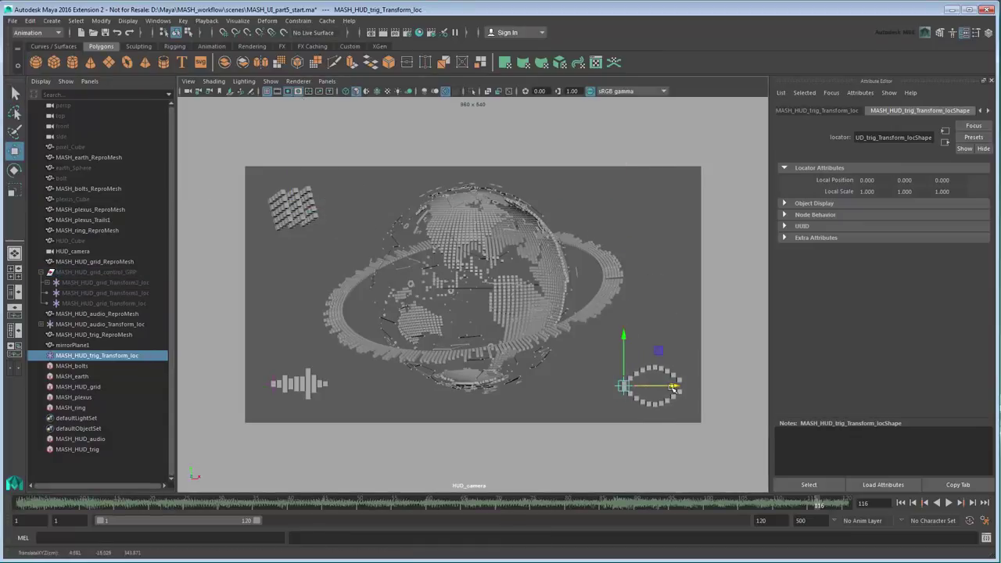
Constrain MASH_HUD_trig_Transform_loc to HUD_camera.
click(66, 251)
ctrl+click(98, 356)
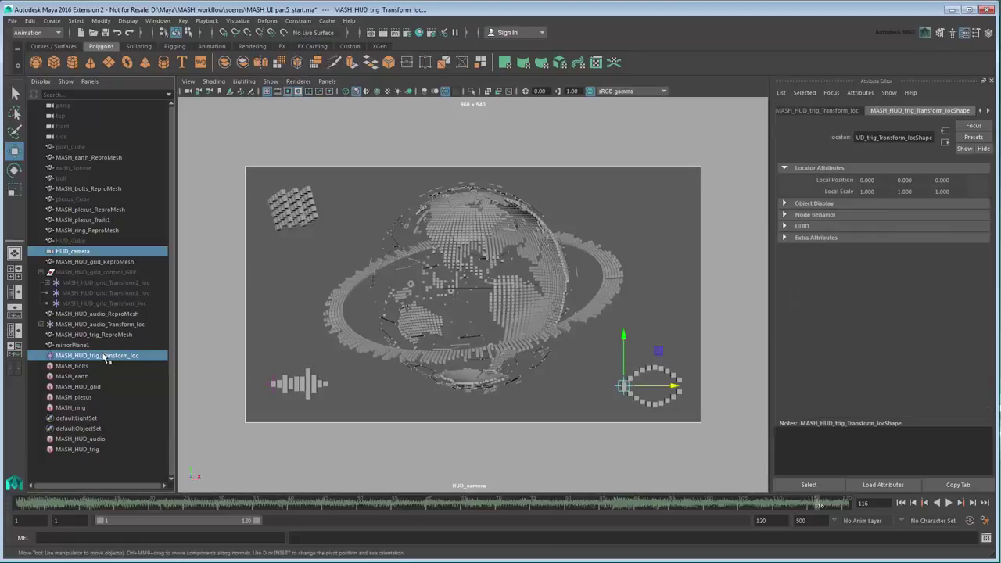
click(298, 21)
click(359, 48)
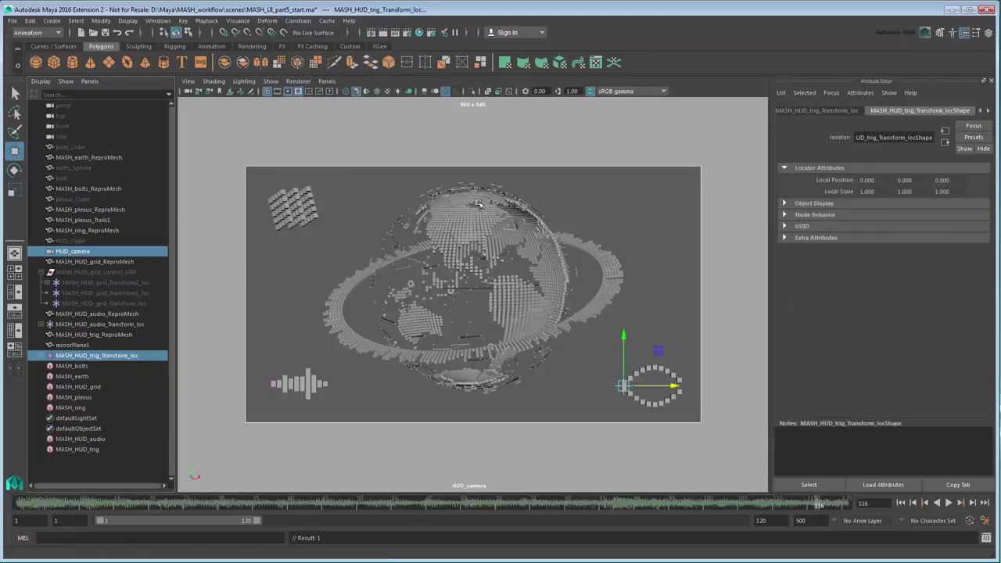
Play the animation through HUD_camera to check the HUD elements, stop it, and return to the first frame.
click(949, 503)
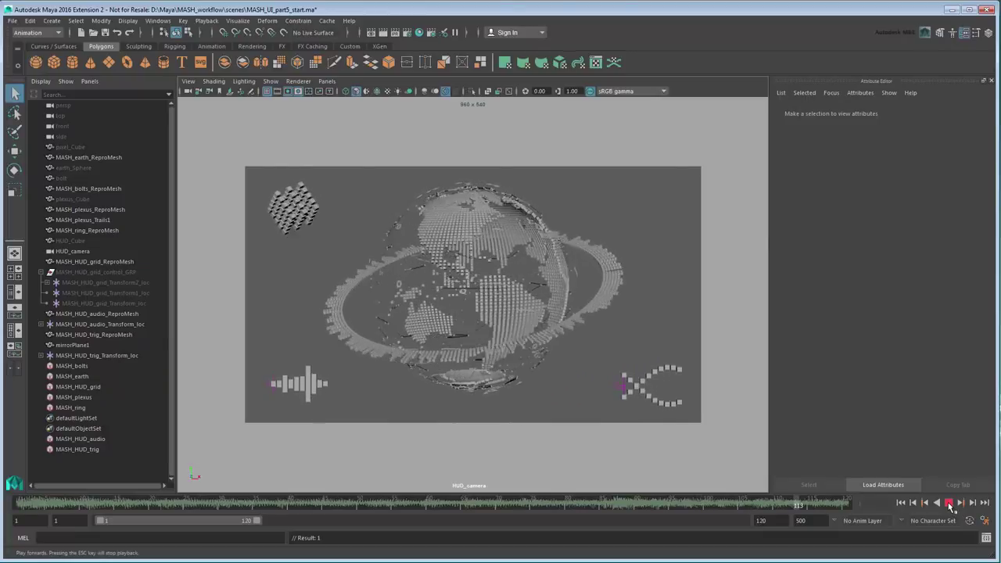
click(949, 504)
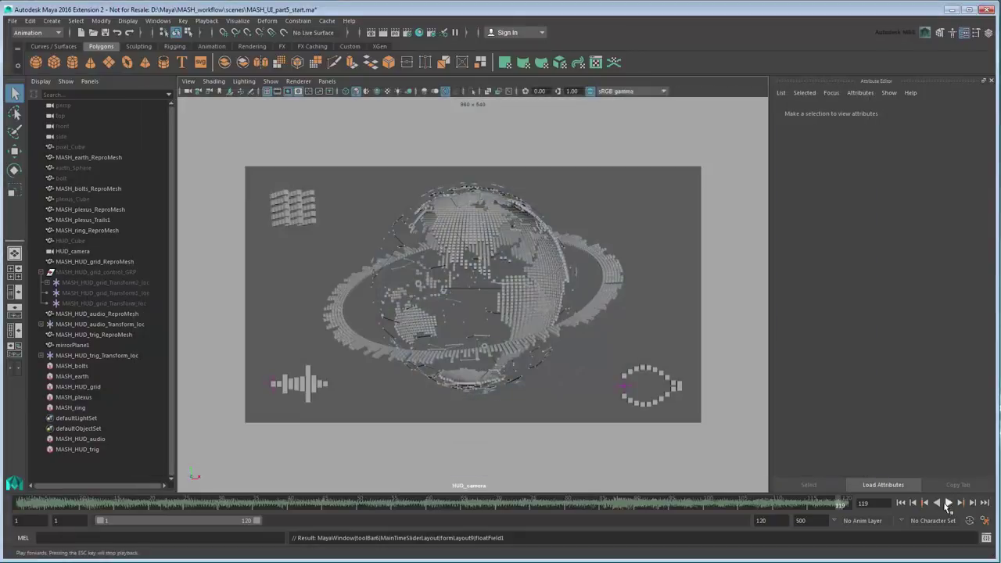
click(949, 504)
Switch back to the perspective view and create a new MASH network from HUD_Cube.
click(326, 82)
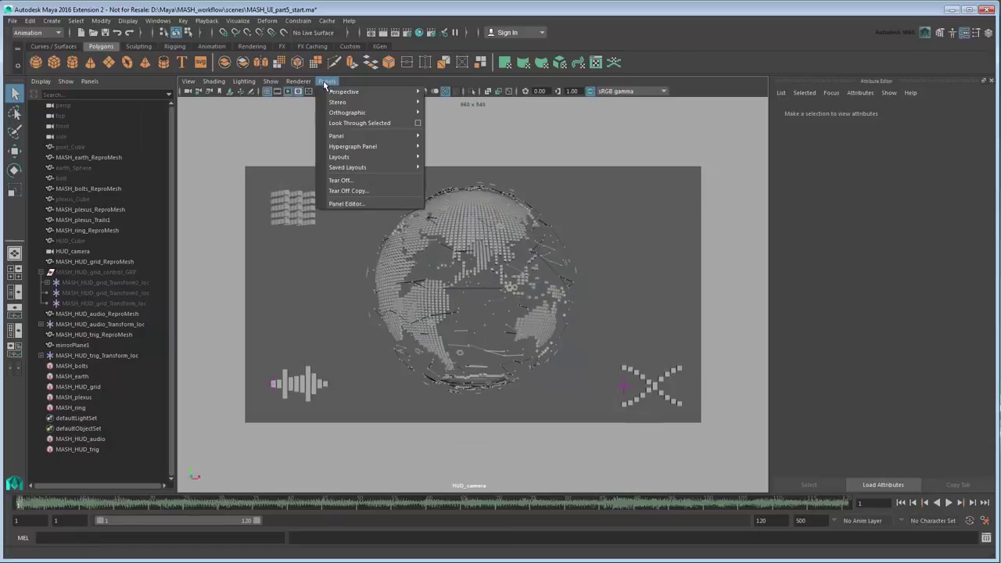
mouse_move(360, 92)
click(461, 93)
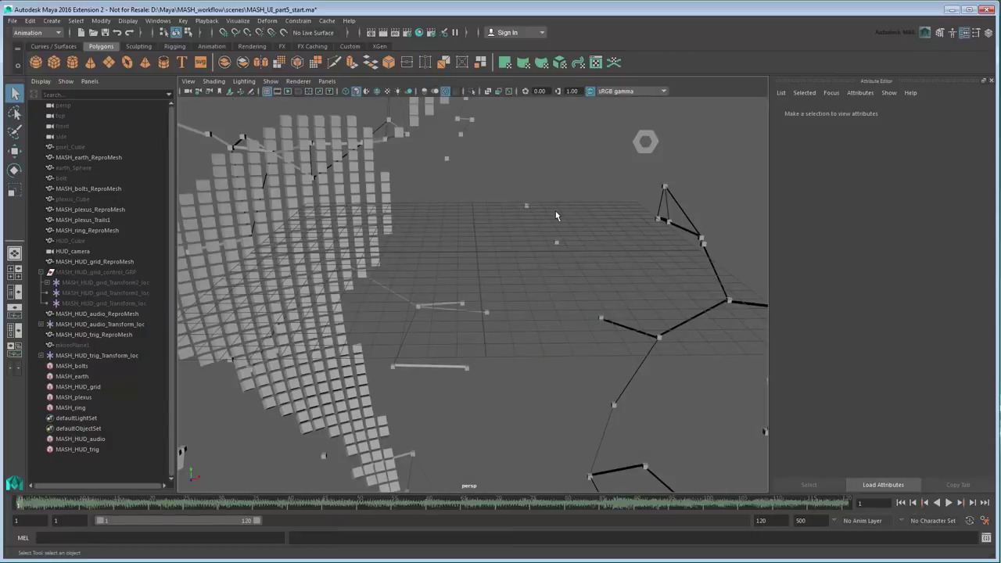
click(117, 241)
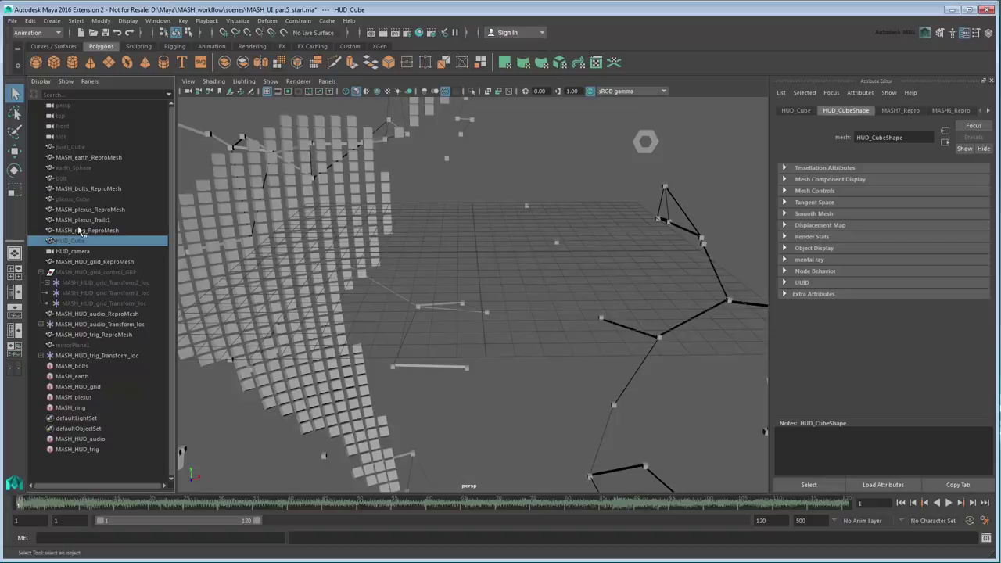
click(52, 21)
mouse_move(170, 265)
click(221, 270)
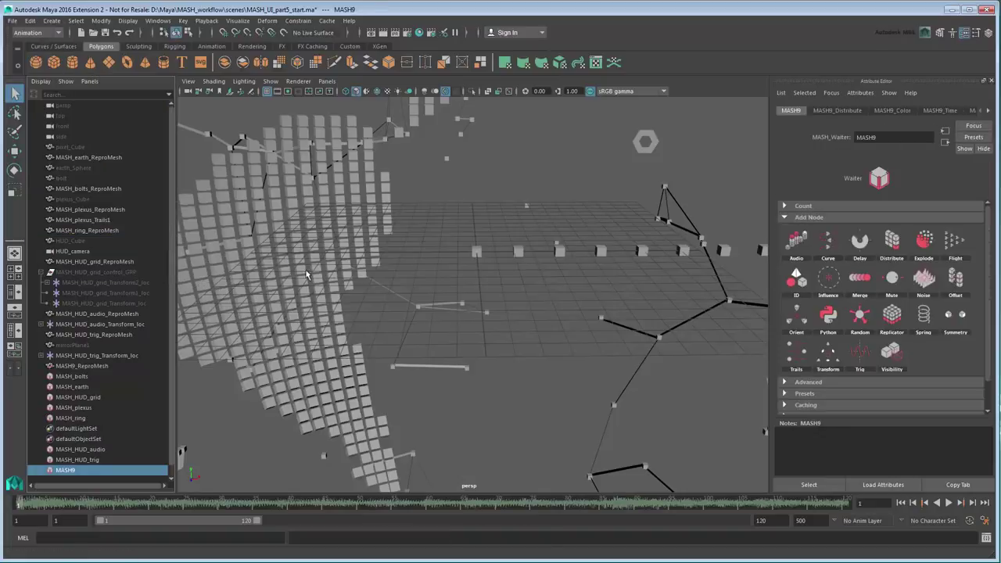
Rename the new network MASH_HUD_noise and its mesh MASH_HUD_noise_ReproMesh.
double_click(74, 470)
text(MASH_HUD_noi)
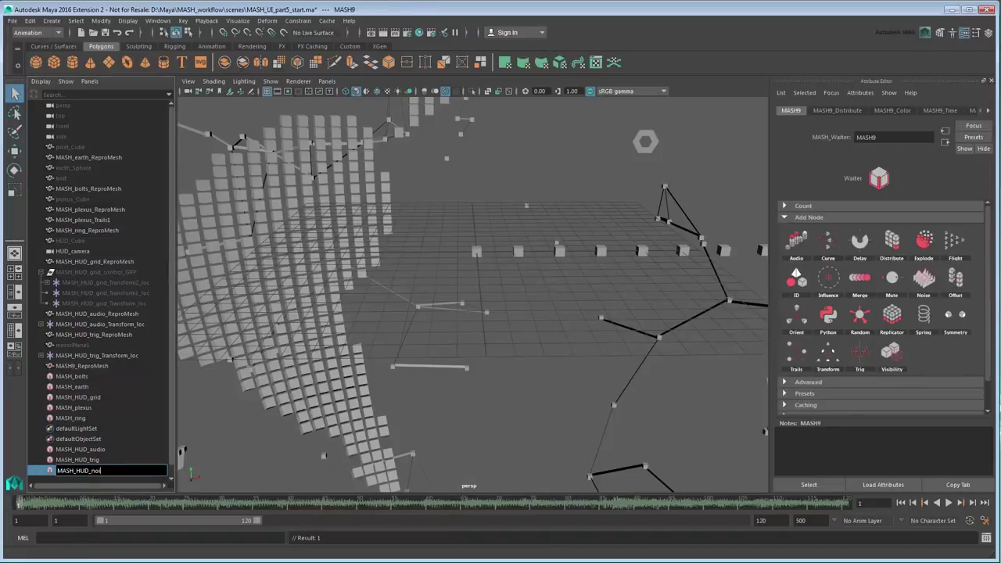
text(se)
key(Return)
click(96, 367)
double_click(96, 367)
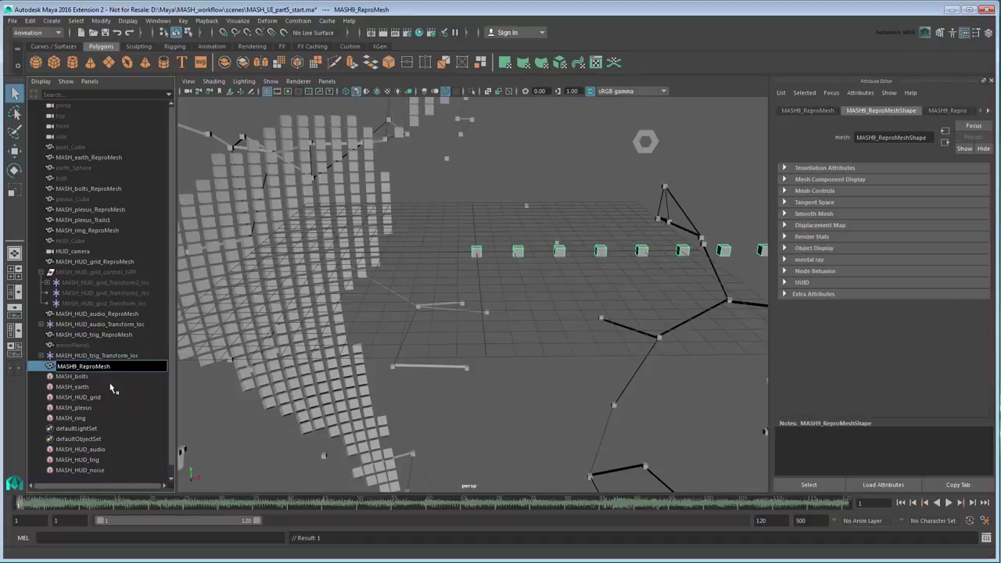
key(BackSpace)
text(_HUD_n)
text(oise)
key(Return)
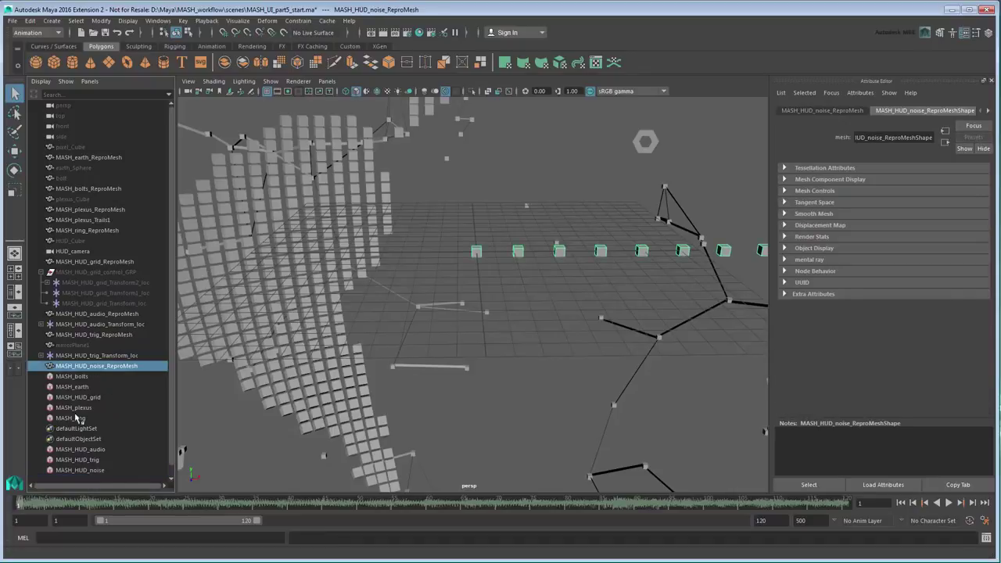
Add a Noise node applied to position to the MASH_HUD_noise network and play the animation to check its motion.
click(90, 470)
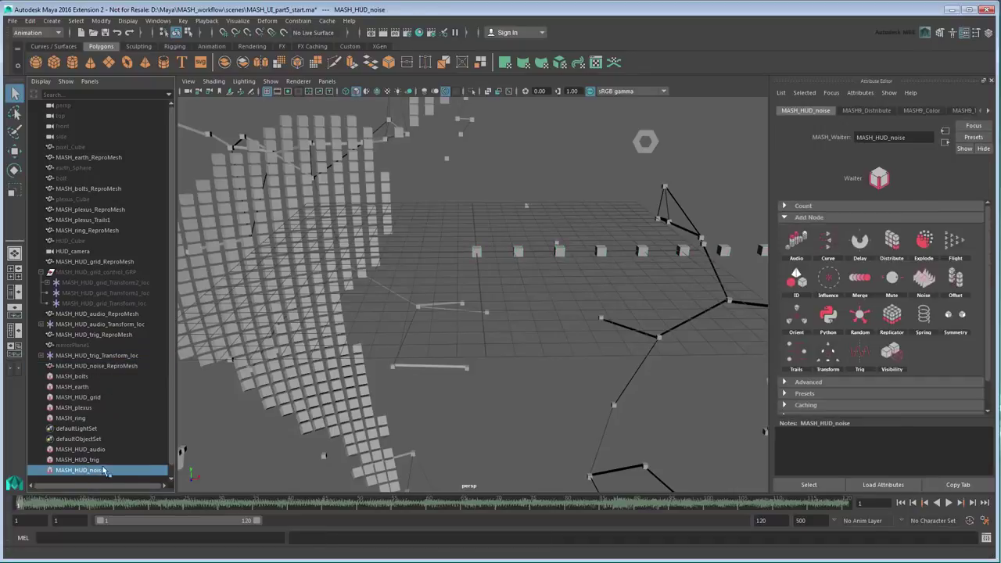
right_click(928, 284)
click(945, 288)
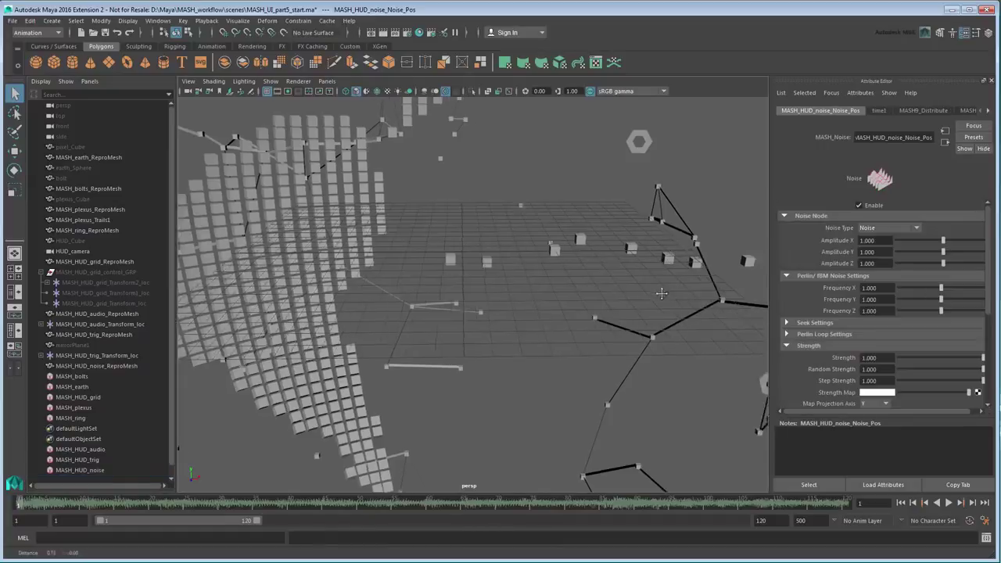
alt+middle_drag(654, 297, 613, 295)
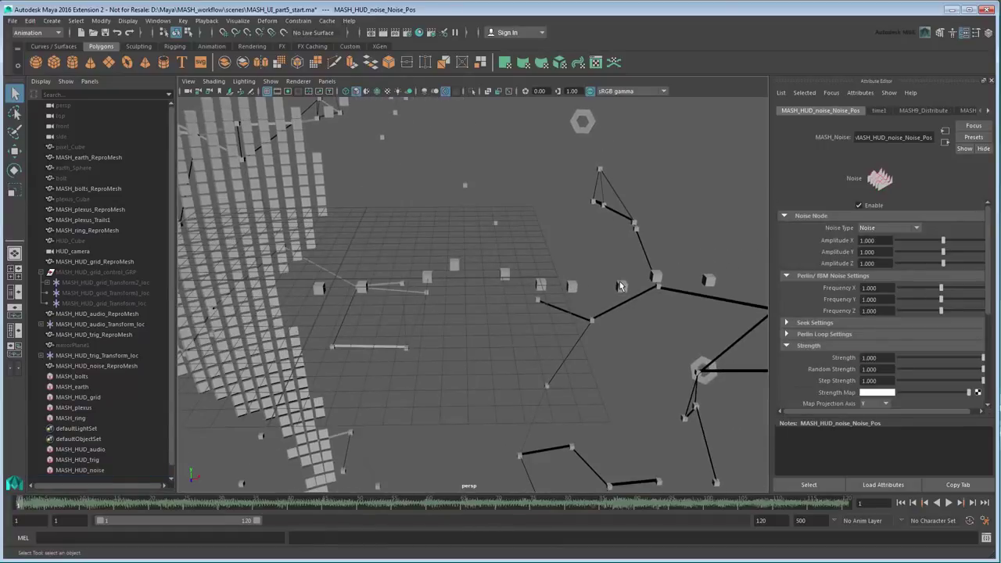
click(949, 503)
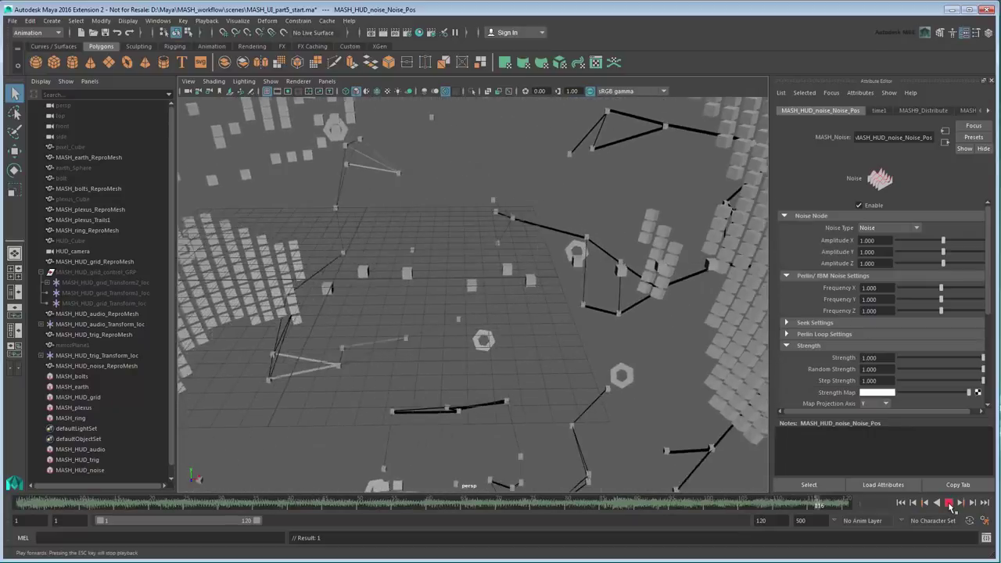
click(949, 503)
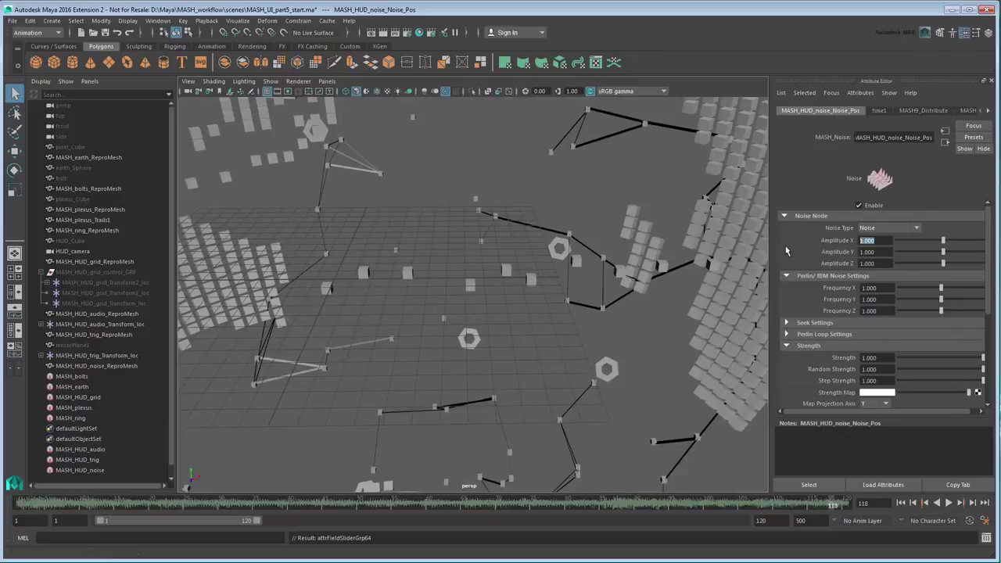
Set the Noise node's amplitudes to X 3, Y 3 and Z 0, and enable Whole Numbers.
text(3)
key(Tab)
text(3)
key(Tab)
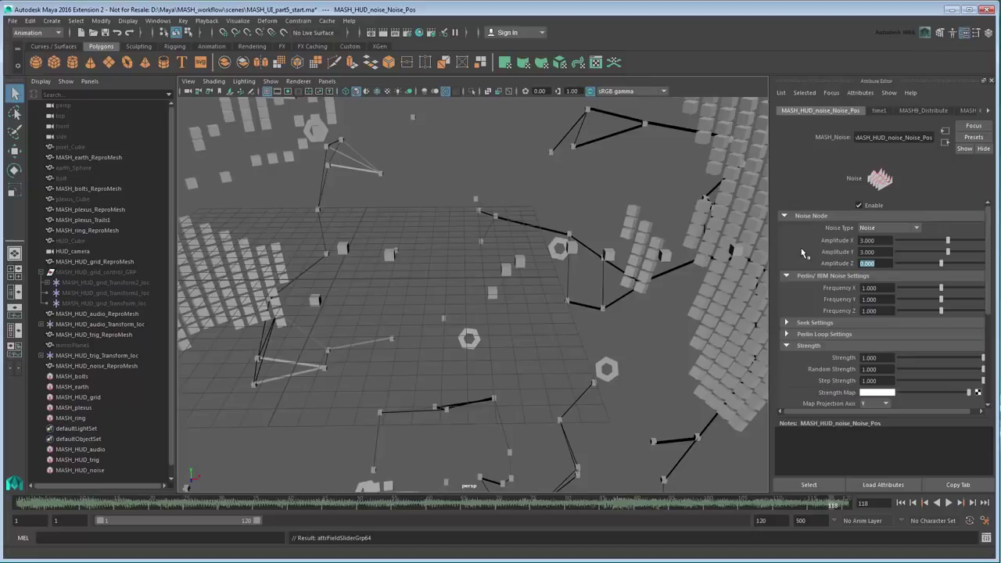
drag(988, 304, 997, 389)
click(936, 323)
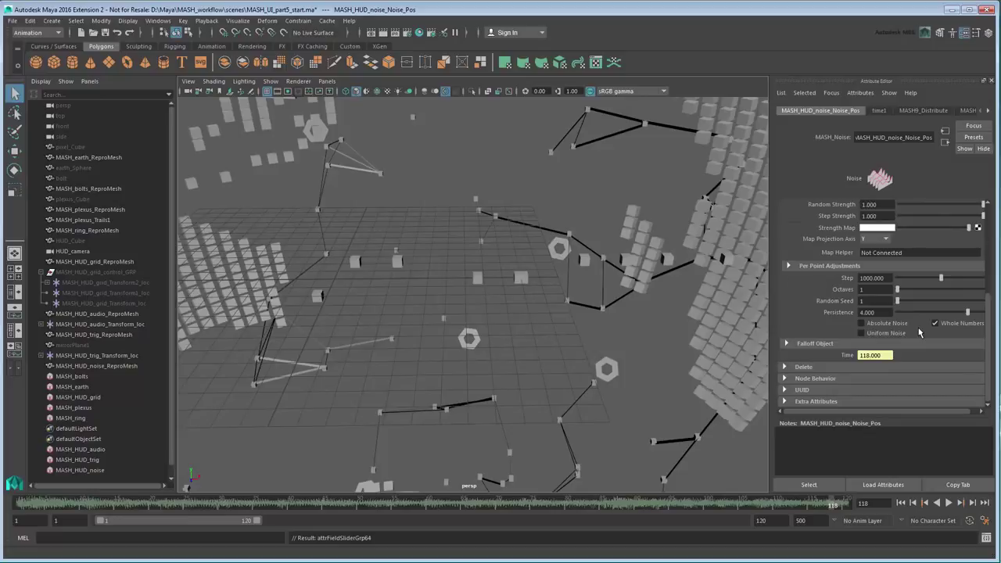
Set the noise network's linear Distance X to 0 in its Distribute node and play the animation to check the cubes.
click(922, 110)
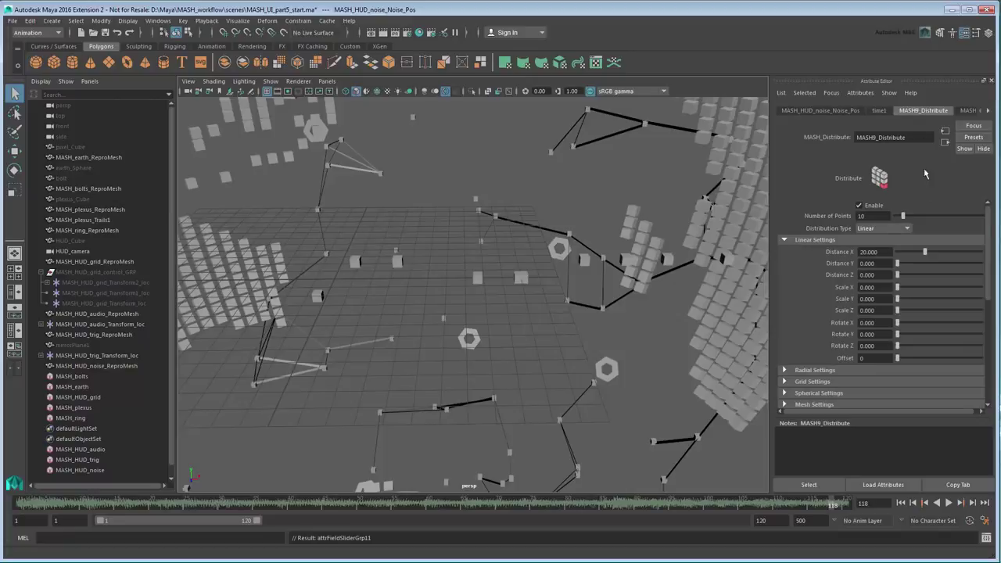
drag(926, 252, 891, 255)
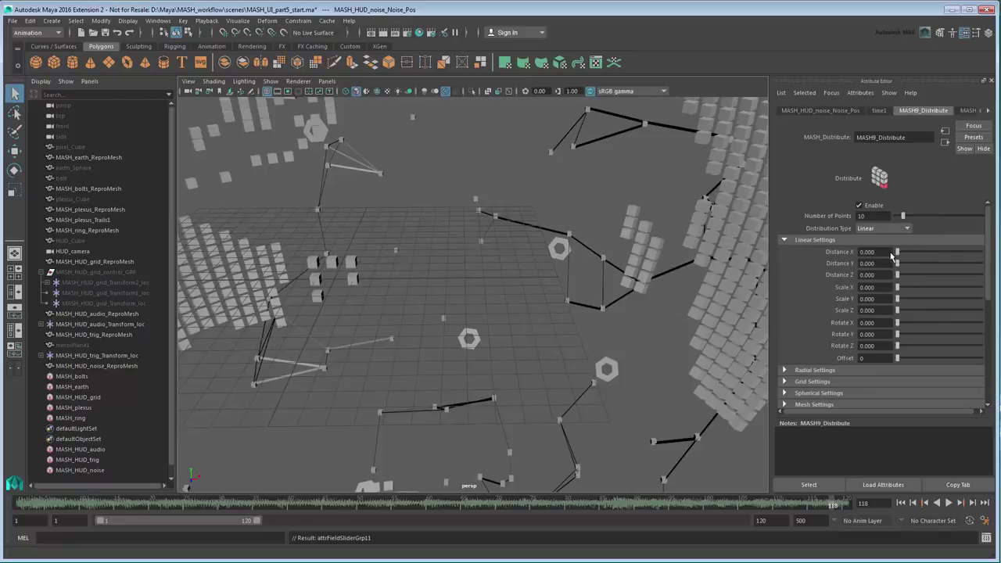
alt+drag(501, 290, 563, 313)
click(948, 504)
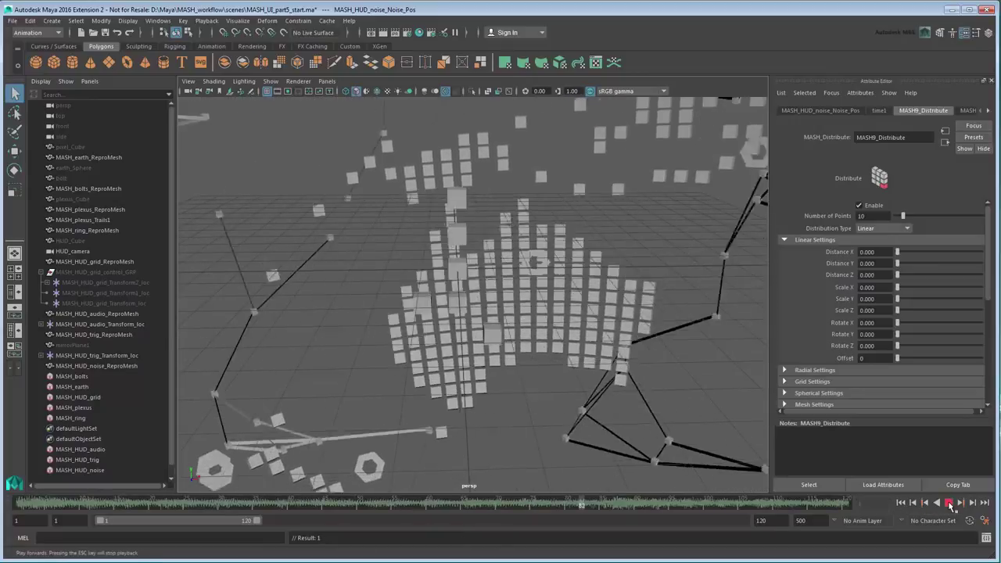
click(949, 503)
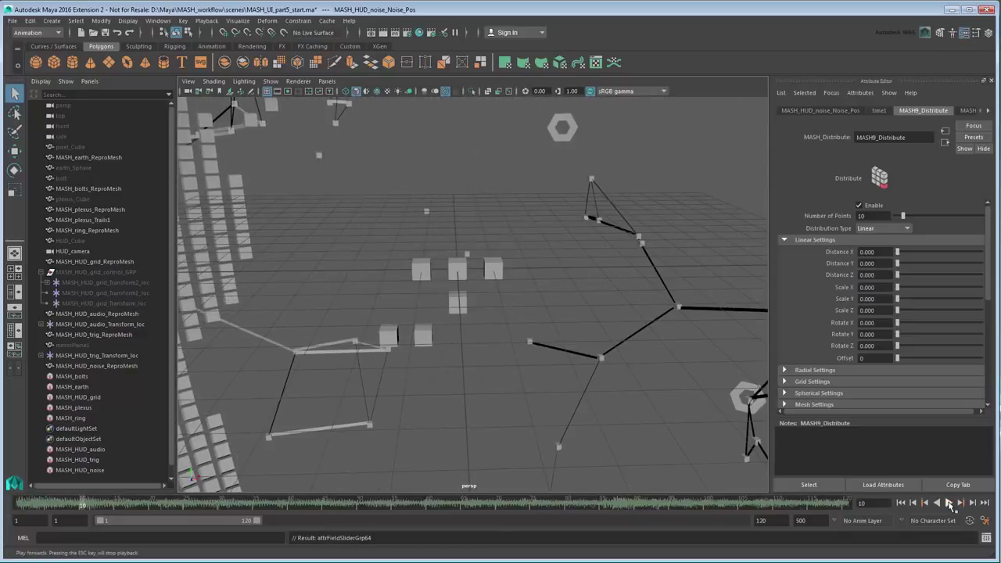
Add a Transform node to the MASH_HUD_noise network and create a locator as its Controller Null.
click(124, 472)
click(831, 355)
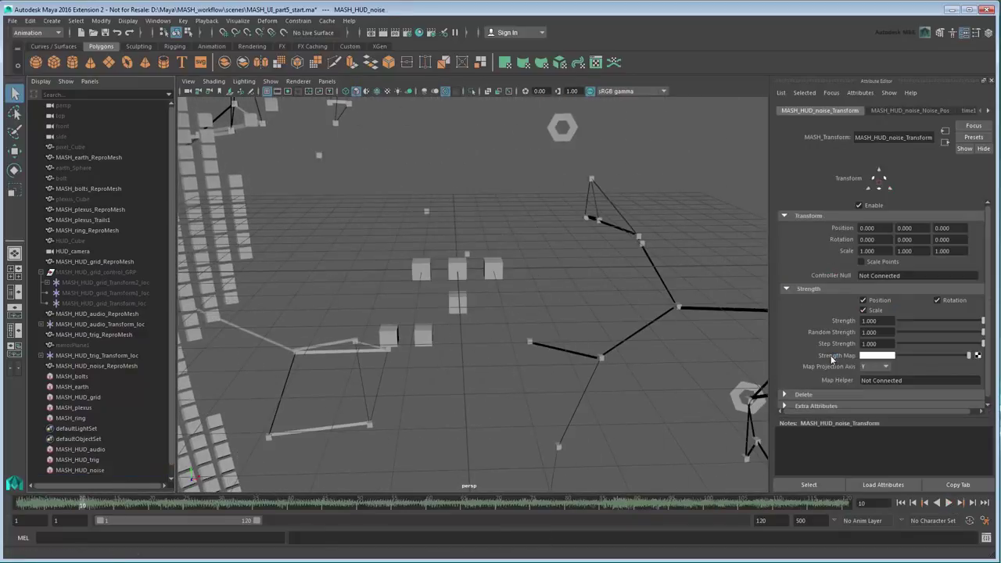
right_drag(926, 277, 926, 292)
Look through HUD_camera, match the noise locator's transforms to the HUD grid's, and move it to the frame's upper-right corner.
click(327, 81)
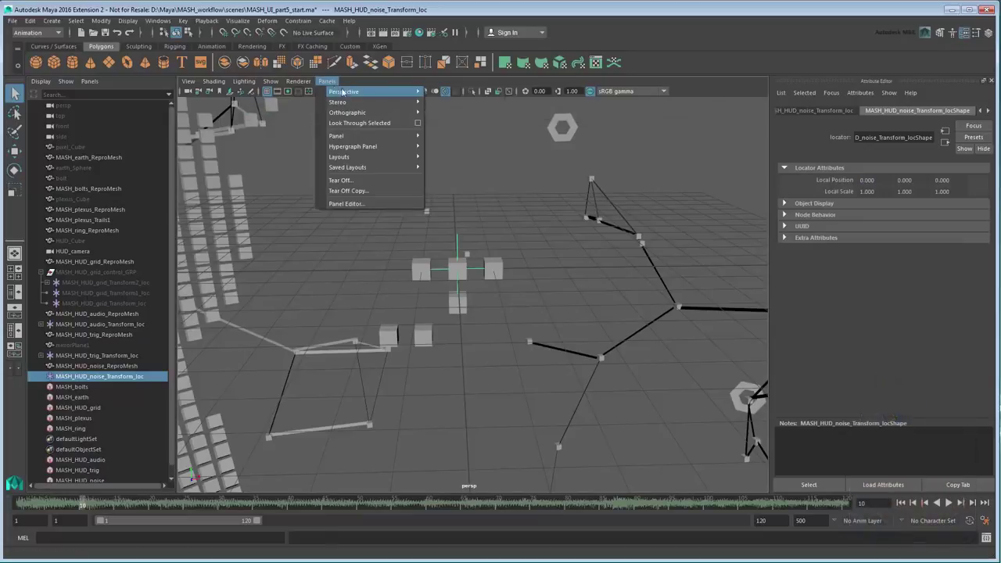
click(456, 93)
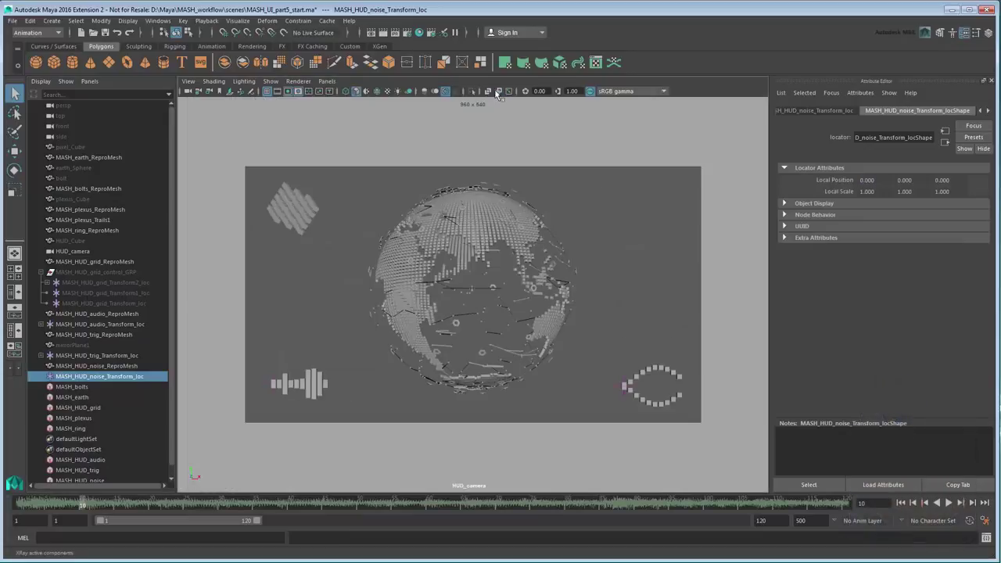
click(94, 21)
click(274, 98)
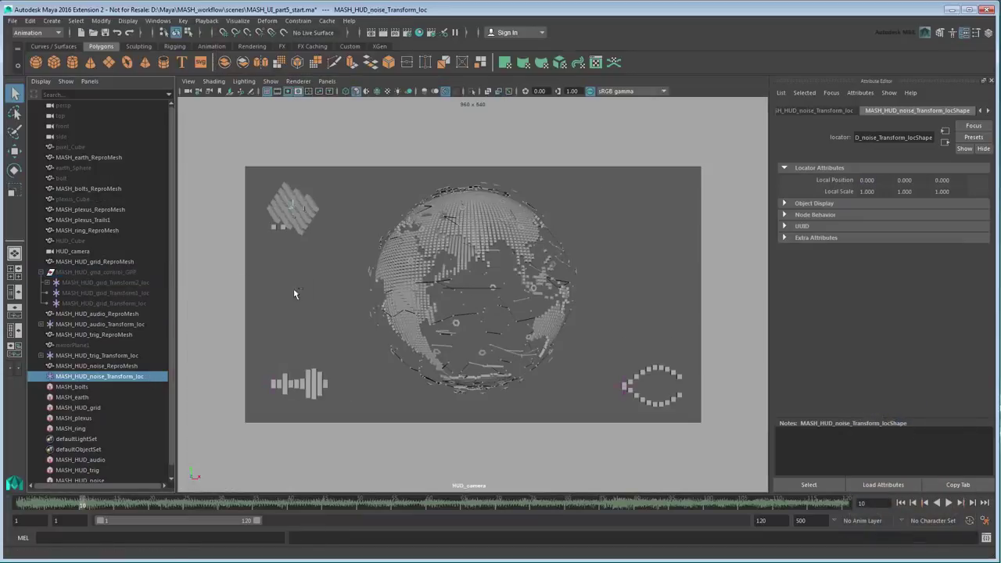
key(w)
Constrain MASH_HUD_noise_Transform_loc to HUD_camera.
click(72, 251)
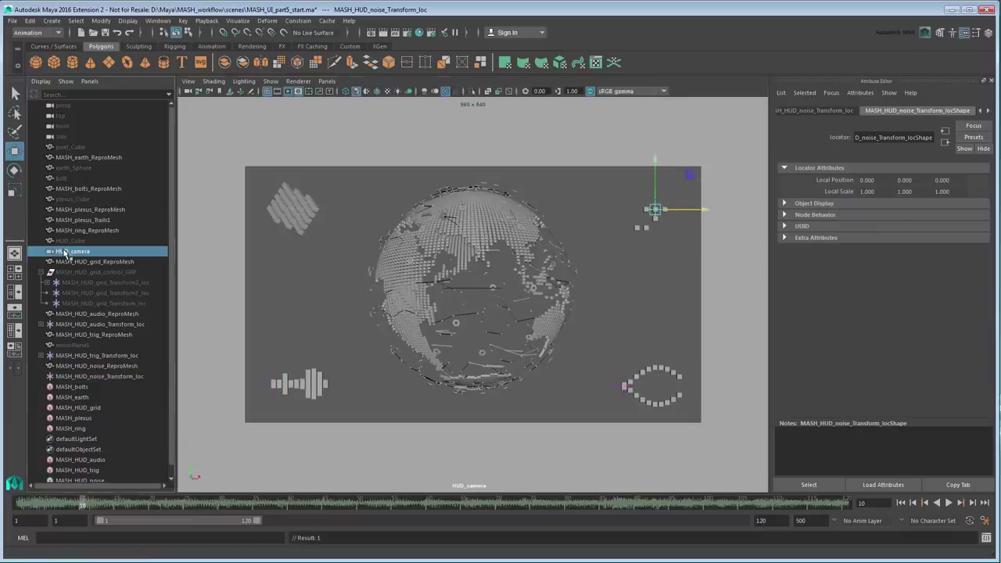
ctrl+click(99, 376)
click(299, 21)
key(Escape)
key(q)
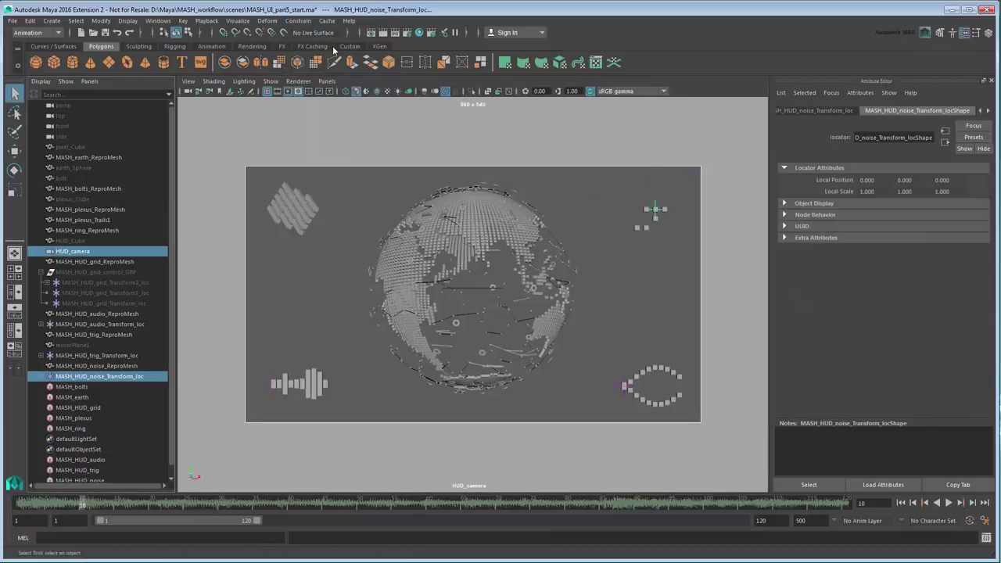
Clear the selection and play the animation from the first frame to check all HUD elements through HUD_camera.
click(714, 338)
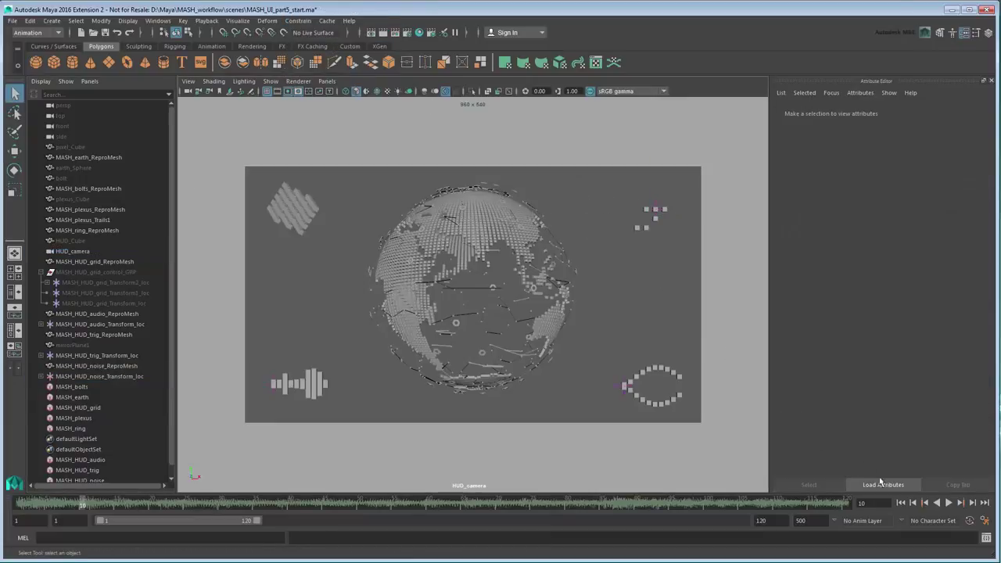
click(901, 503)
click(950, 503)
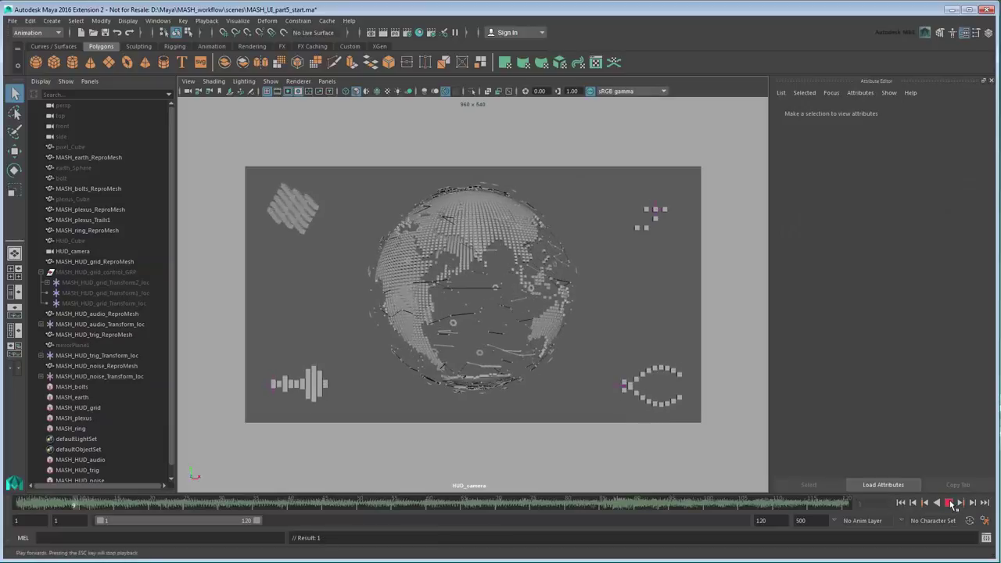